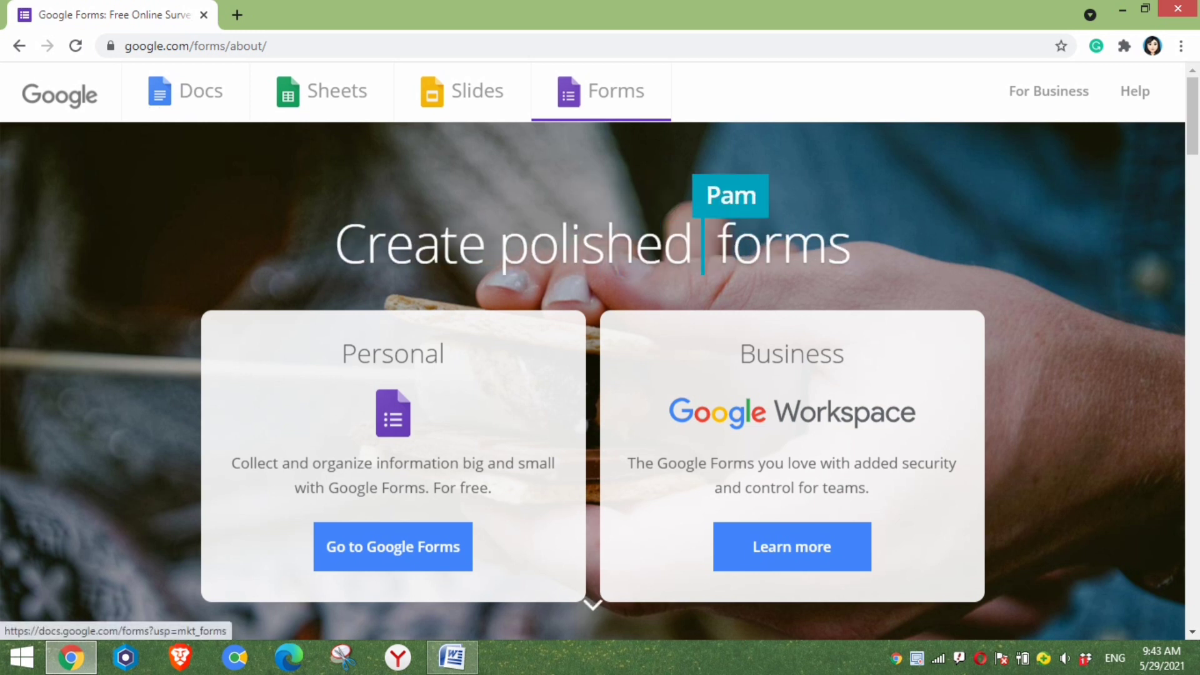
Step: Go to Google Forms for personal use and create a new blank form
{"action": "left_click", "coordinate": [392, 546]}
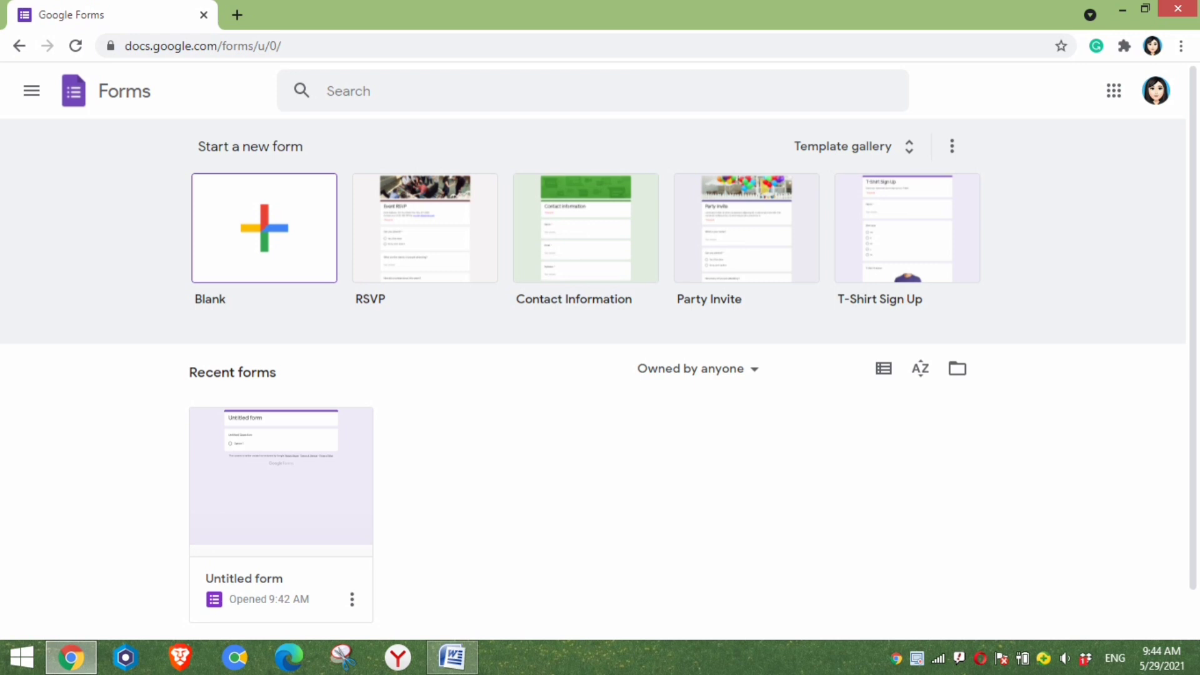
{"action": "left_click", "coordinate": [264, 228]}
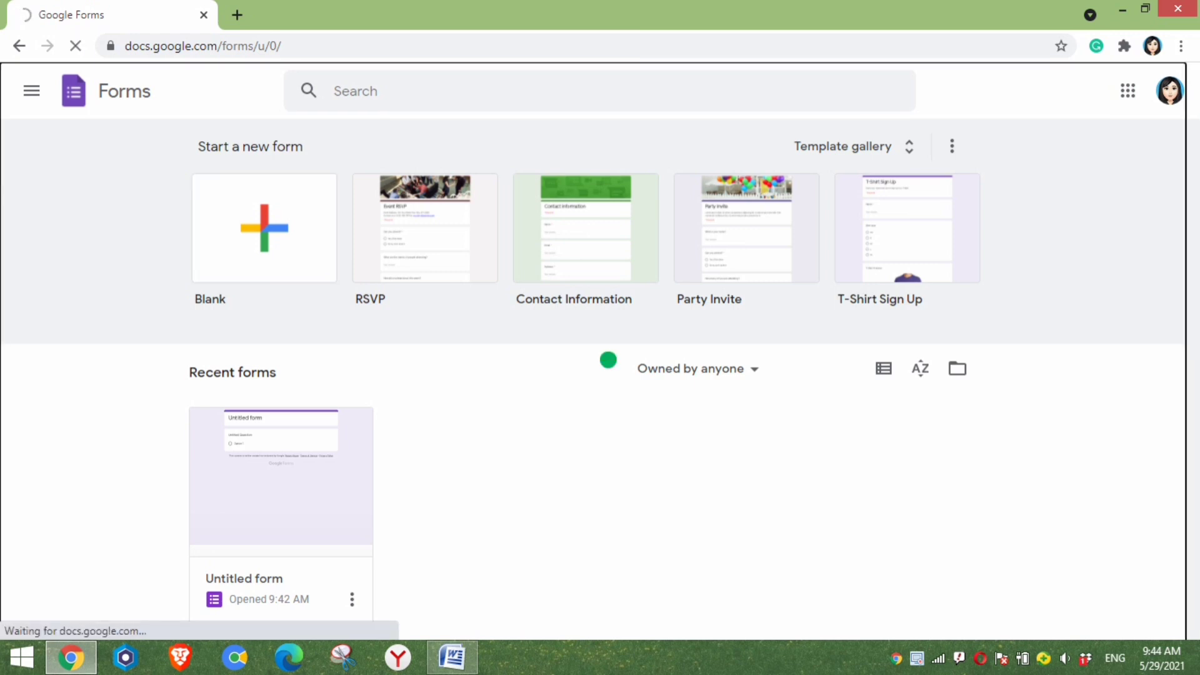
{"action": "left_click", "coordinate": [608, 360]}
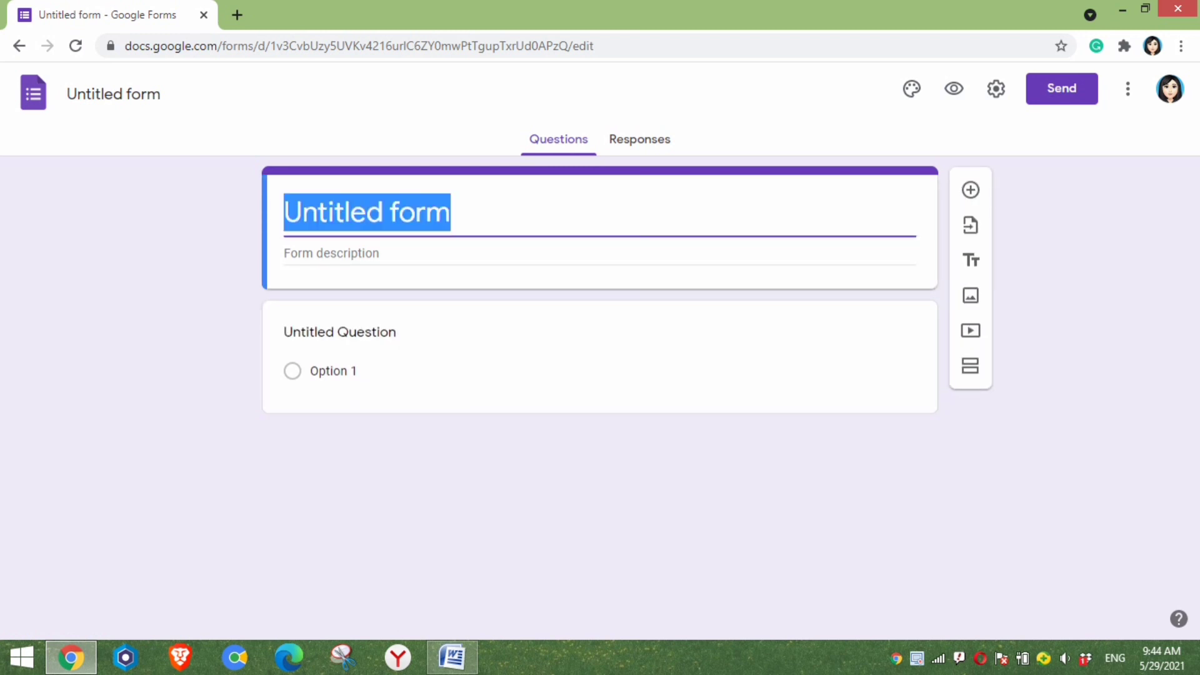
Step: Clear the form's title, switch to the Word survey document and copy its heading "Reopening School Survey"
{"action": "key", "text": "BackSpace"}
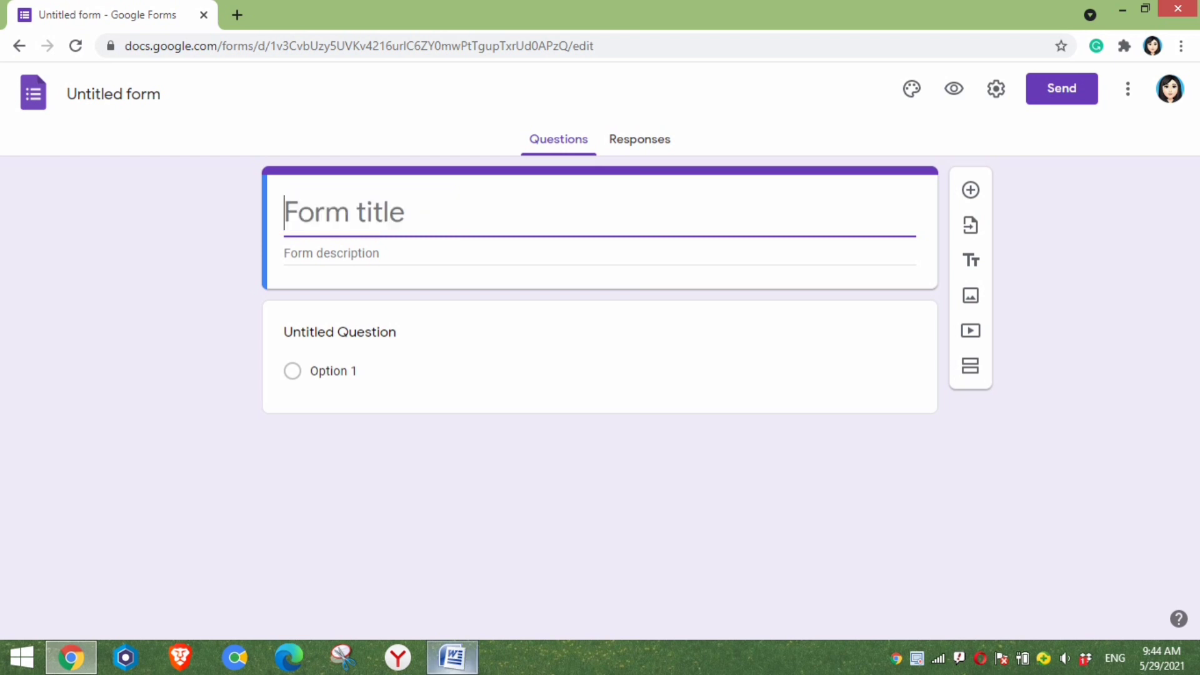
{"action": "left_click", "coordinate": [451, 550]}
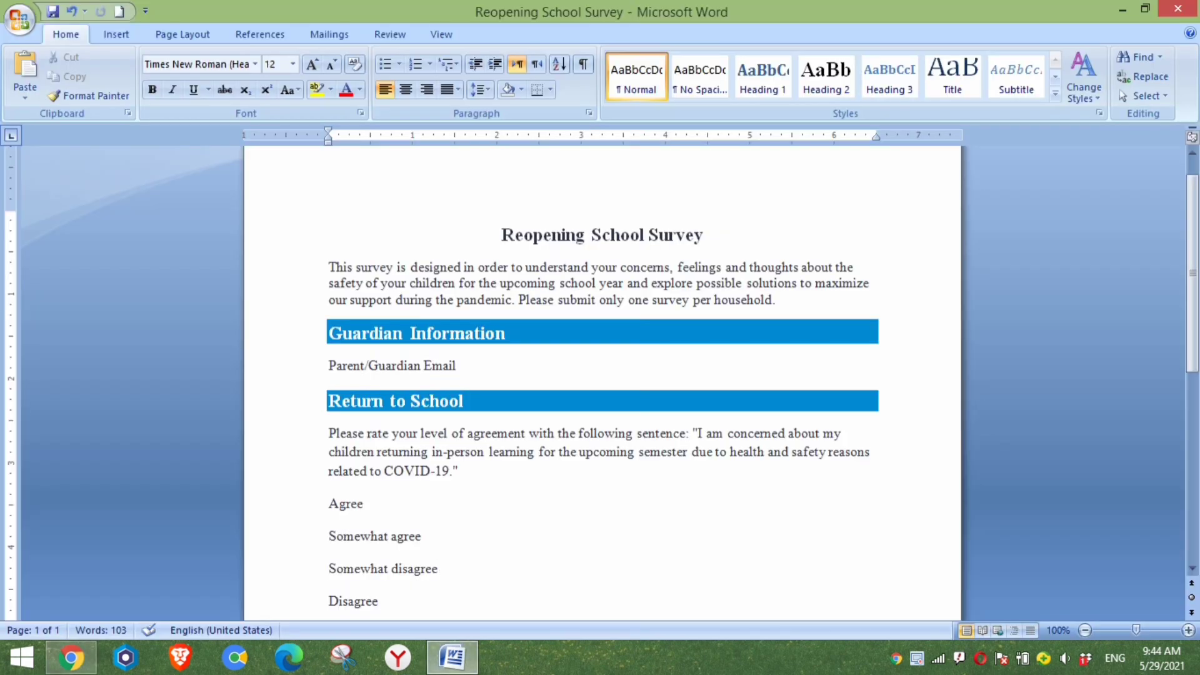
{"action": "left_click_drag", "start_coordinate": [502, 235], "coordinate": [711, 236]}
{"action": "right_click", "coordinate": [682, 229]}
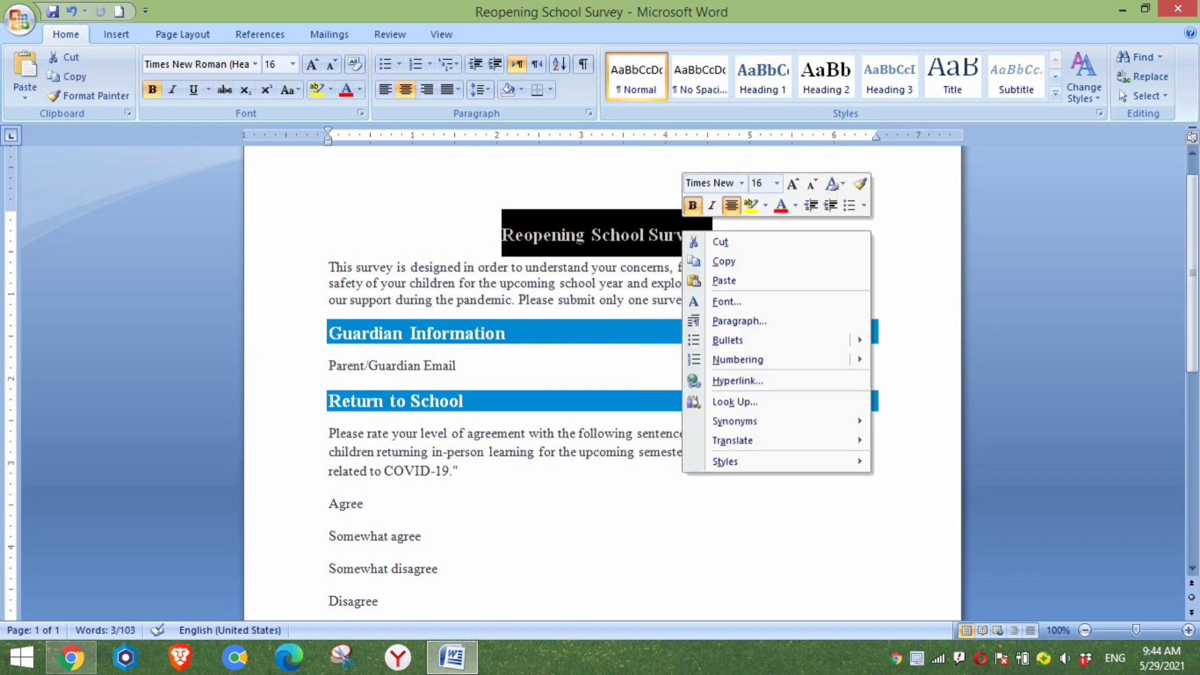
{"action": "left_click", "coordinate": [721, 260]}
Step: Return to the form in Chrome and replace its title with the copied heading "Reopening School Survey"
{"action": "mouse_move", "coordinate": [71, 657]}
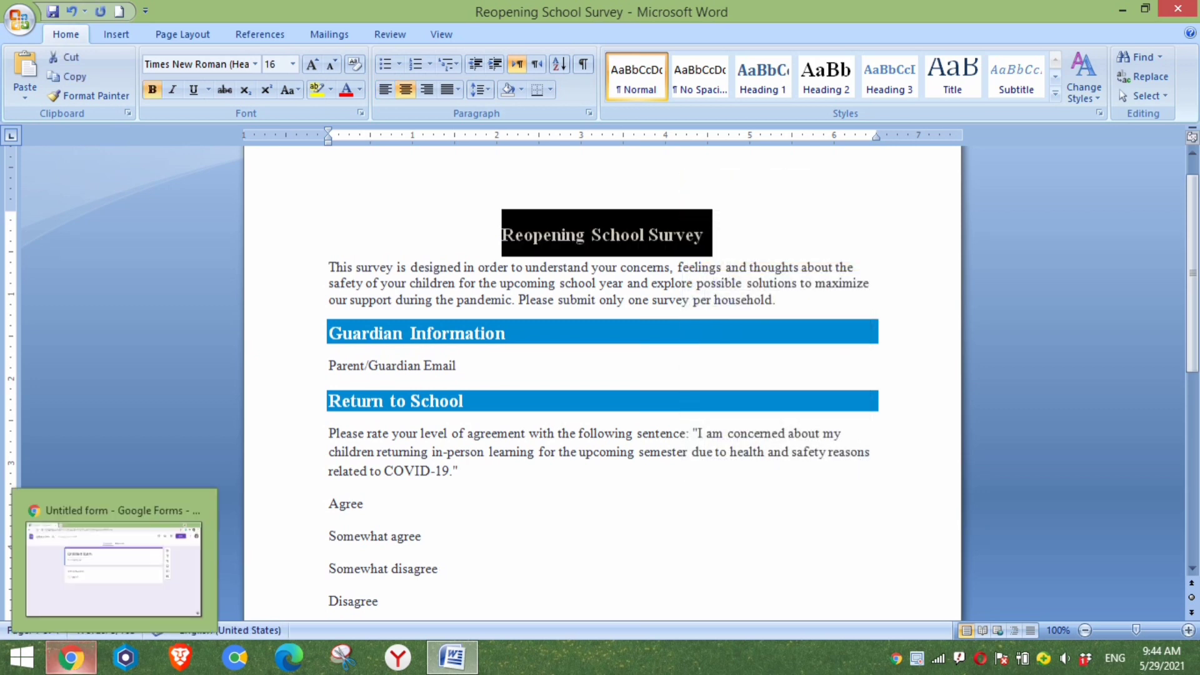
{"action": "left_click", "coordinate": [114, 562]}
{"action": "key", "text": "BackSpace"}
{"action": "key", "text": "BackSpace"}
{"action": "key", "text": "BackSpace"}
{"action": "key", "text": "BackSpace"}
{"action": "key", "text": "BackSpace"}
{"action": "key", "text": "BackSpace"}
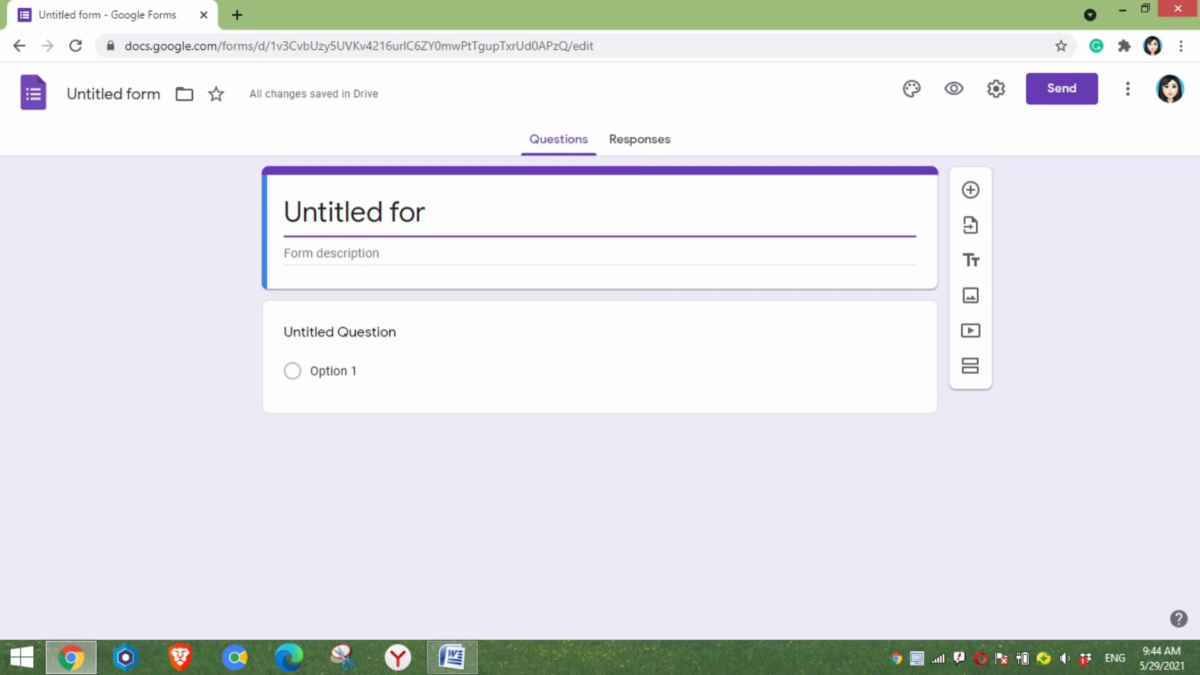
{"action": "key", "text": "BackSpace"}
{"action": "key", "text": "BackSpace"}
{"action": "key", "text": "BackSpace"}
{"action": "key", "text": "BackSpace"}
{"action": "key", "text": "BackSpace"}
{"action": "key", "text": "BackSpace"}
{"action": "key", "text": "BackSpace"}
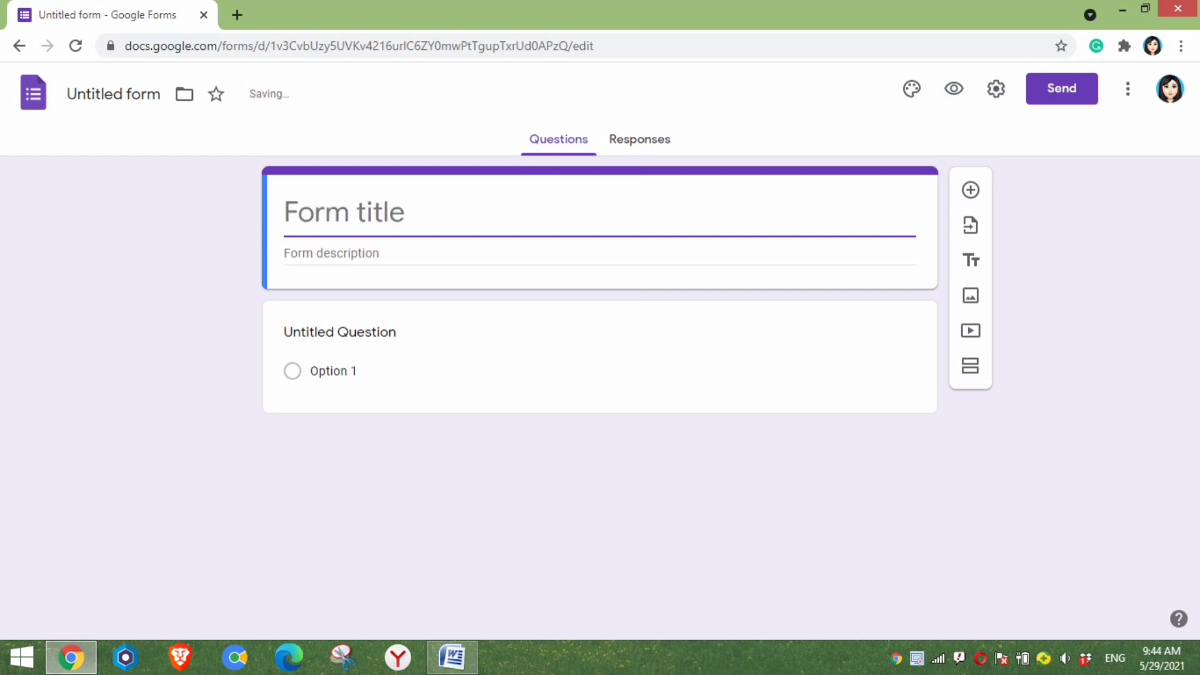
{"action": "right_click", "coordinate": [463, 224]}
{"action": "left_click", "coordinate": [500, 327]}
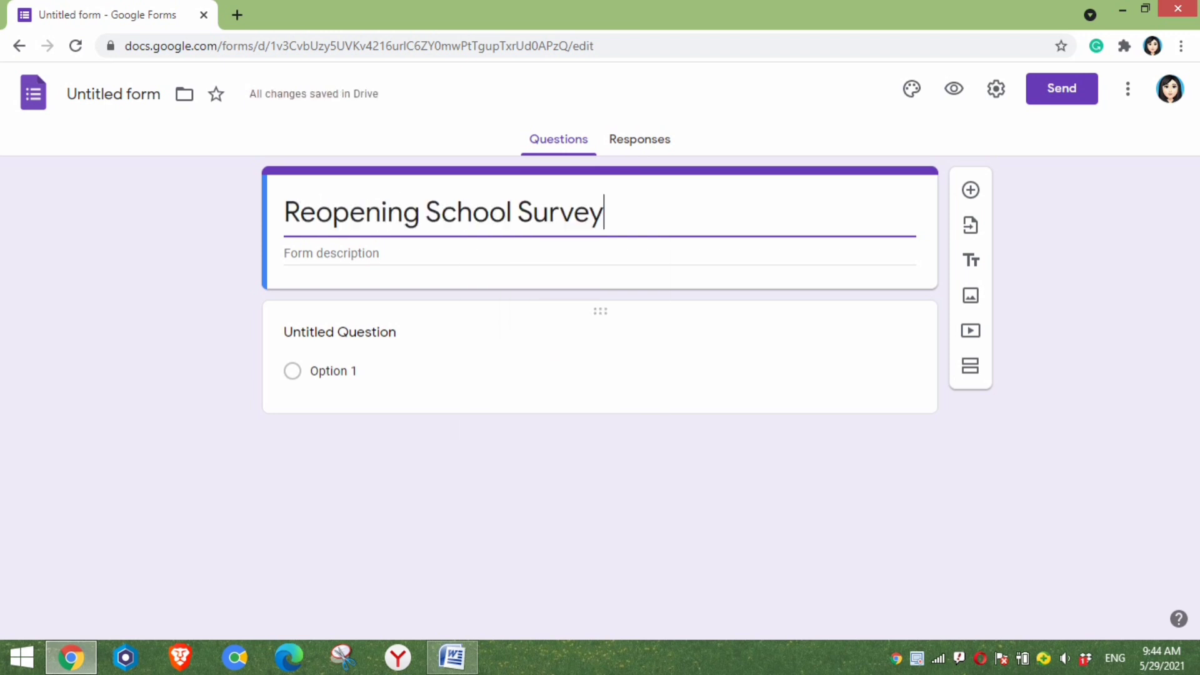
Step: Fill in the form description with the introductory paragraph under the heading, copied from the Word survey document
{"action": "left_click", "coordinate": [400, 253]}
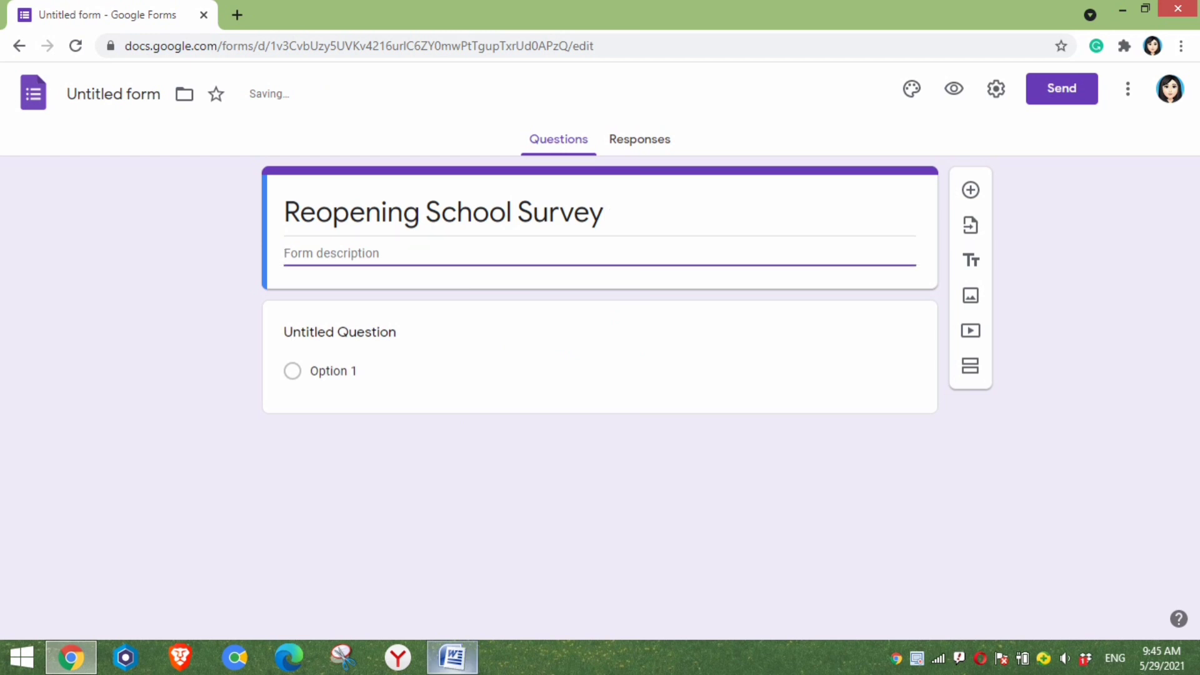
{"action": "left_click", "coordinate": [451, 657]}
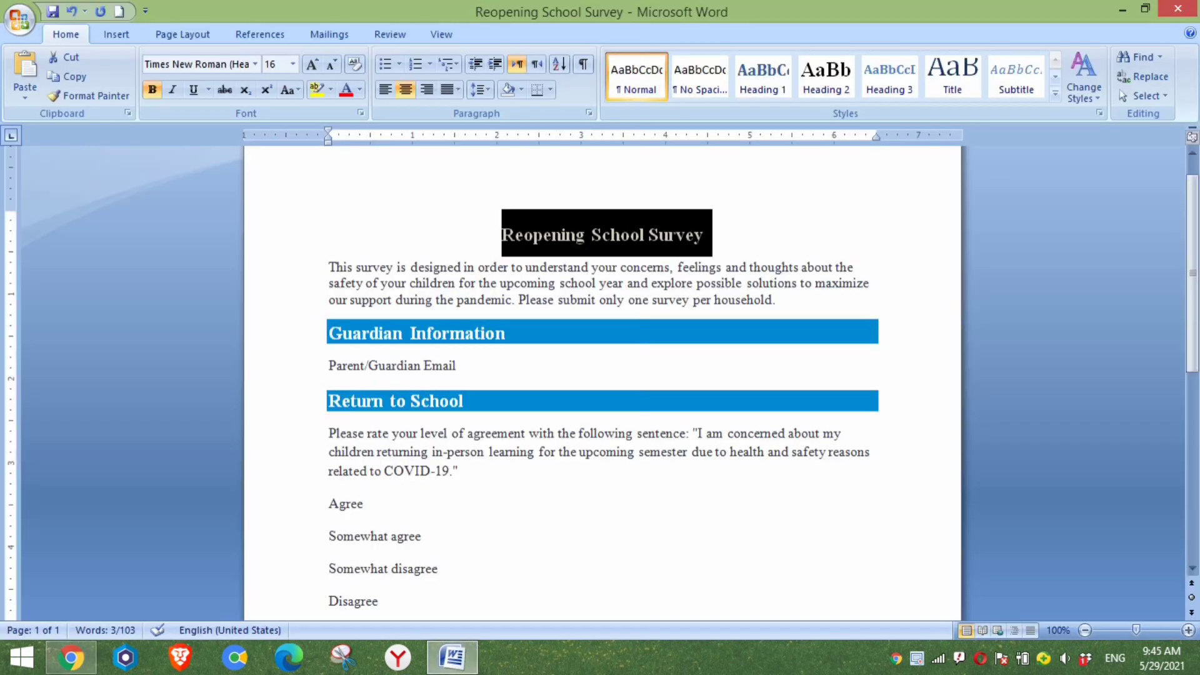
{"action": "left_click_drag", "start_coordinate": [329, 267], "coordinate": [780, 302]}
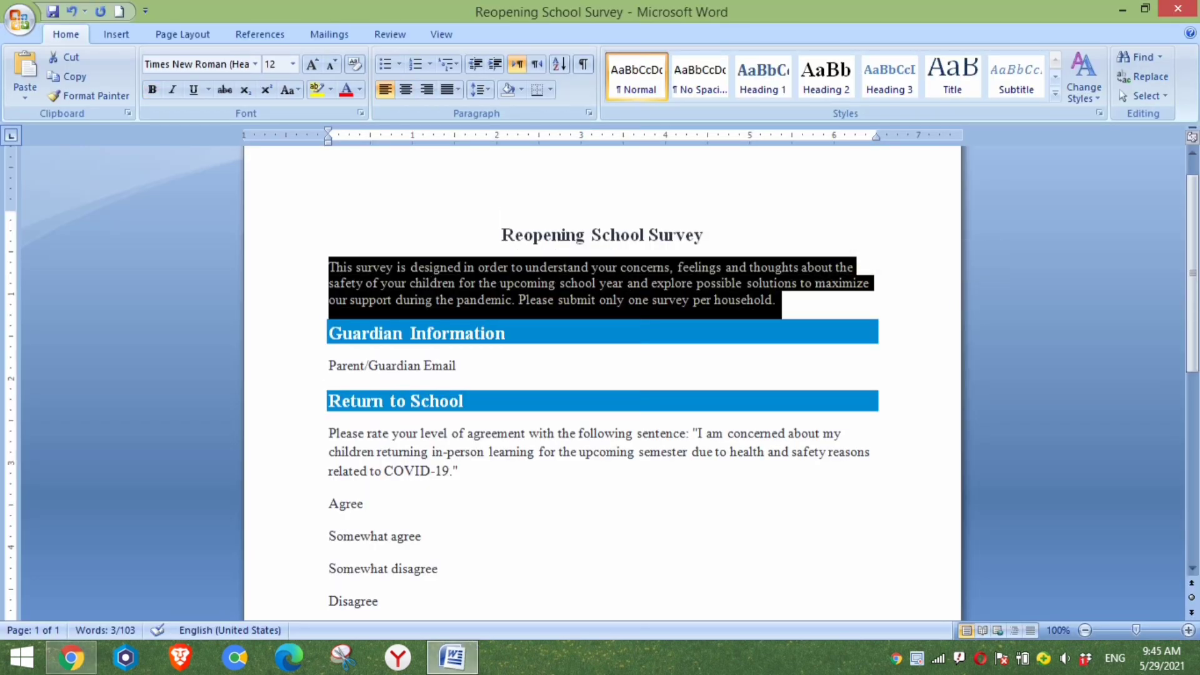
{"action": "right_click", "coordinate": [683, 272]}
{"action": "left_click", "coordinate": [723, 302]}
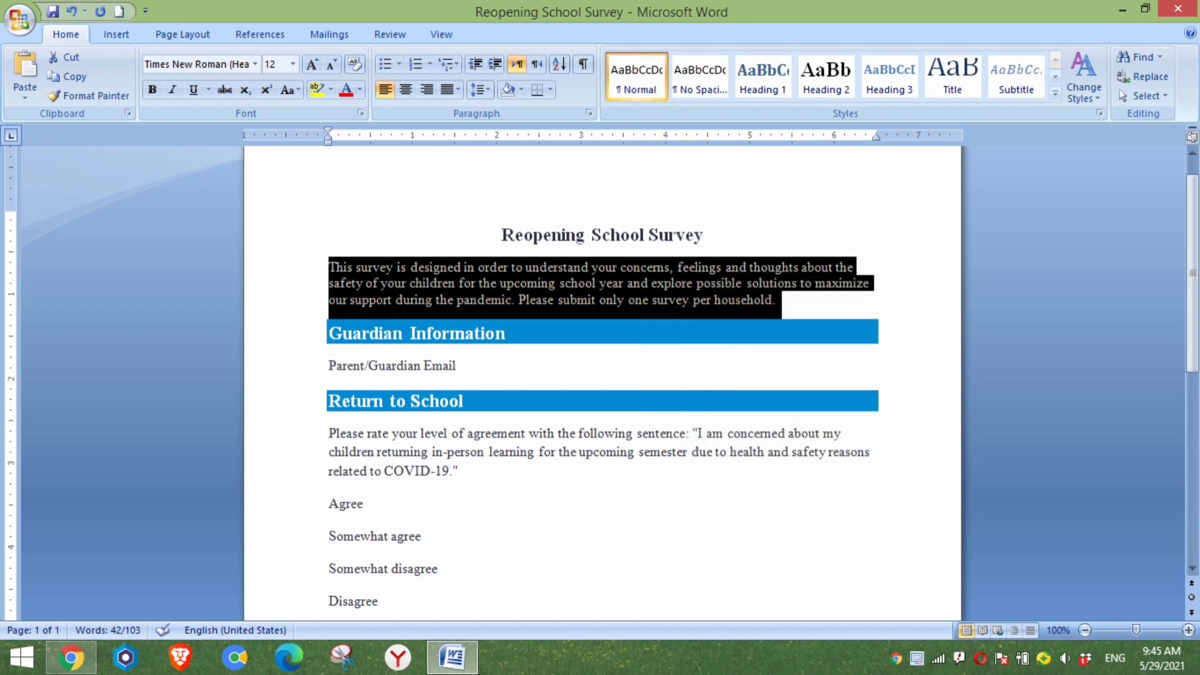
{"action": "mouse_move", "coordinate": [71, 657]}
{"action": "left_click", "coordinate": [113, 563]}
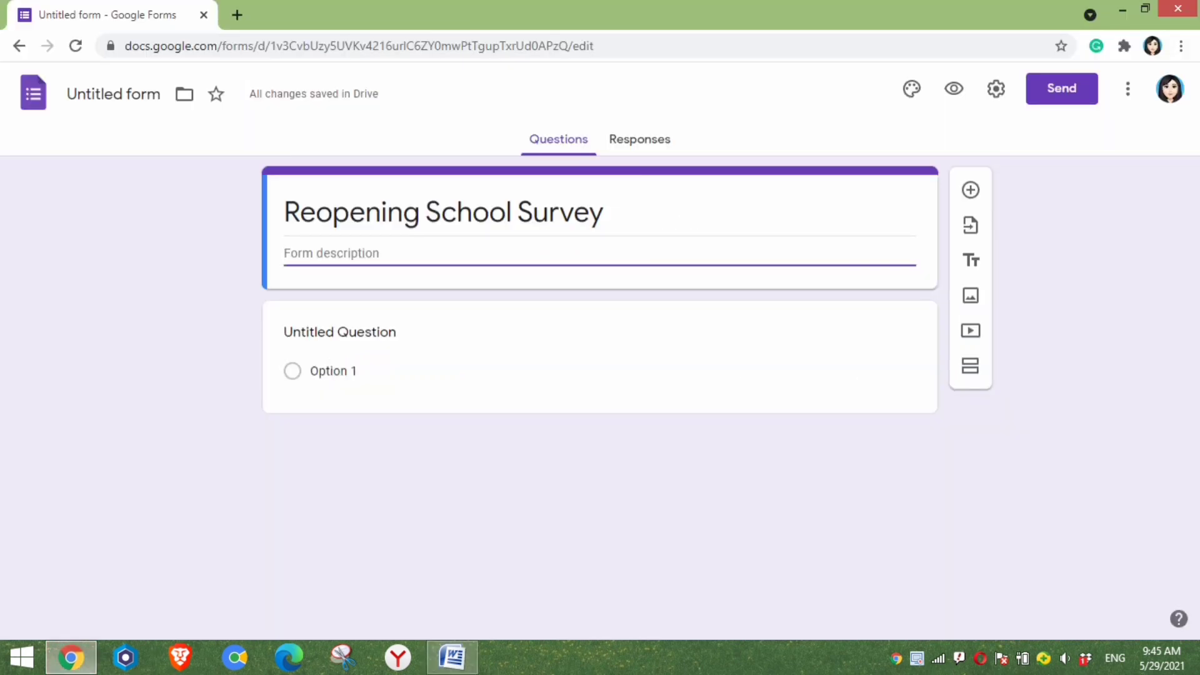
{"action": "right_click", "coordinate": [320, 252]}
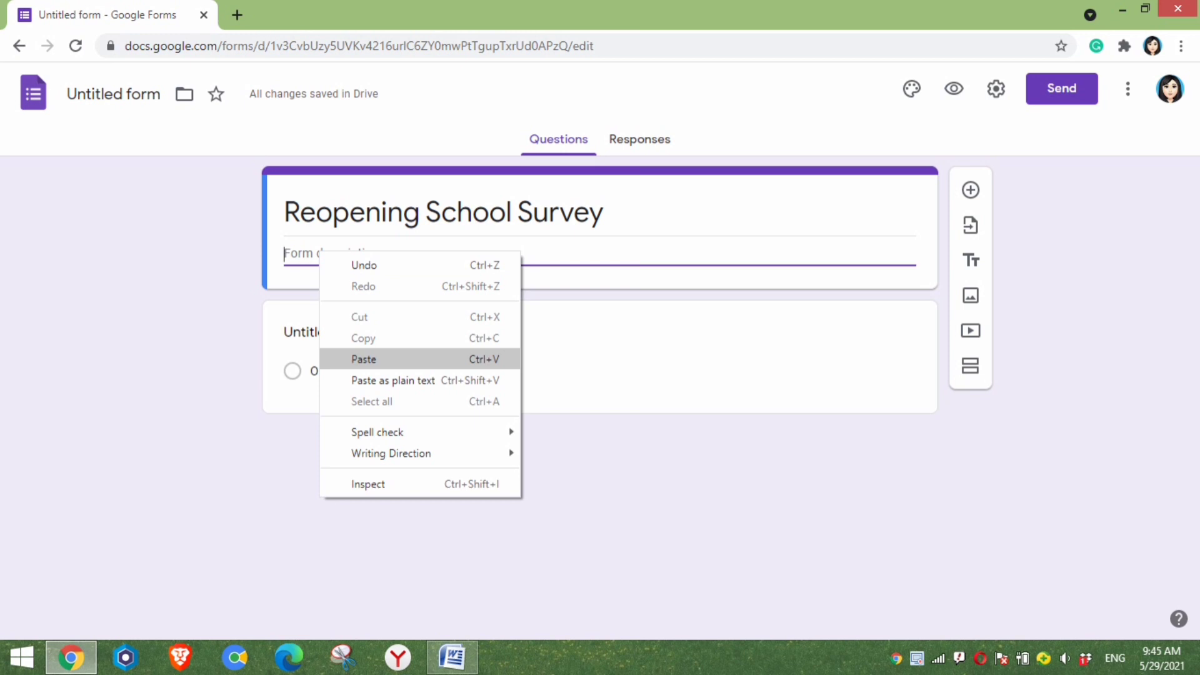
{"action": "left_click", "coordinate": [364, 358]}
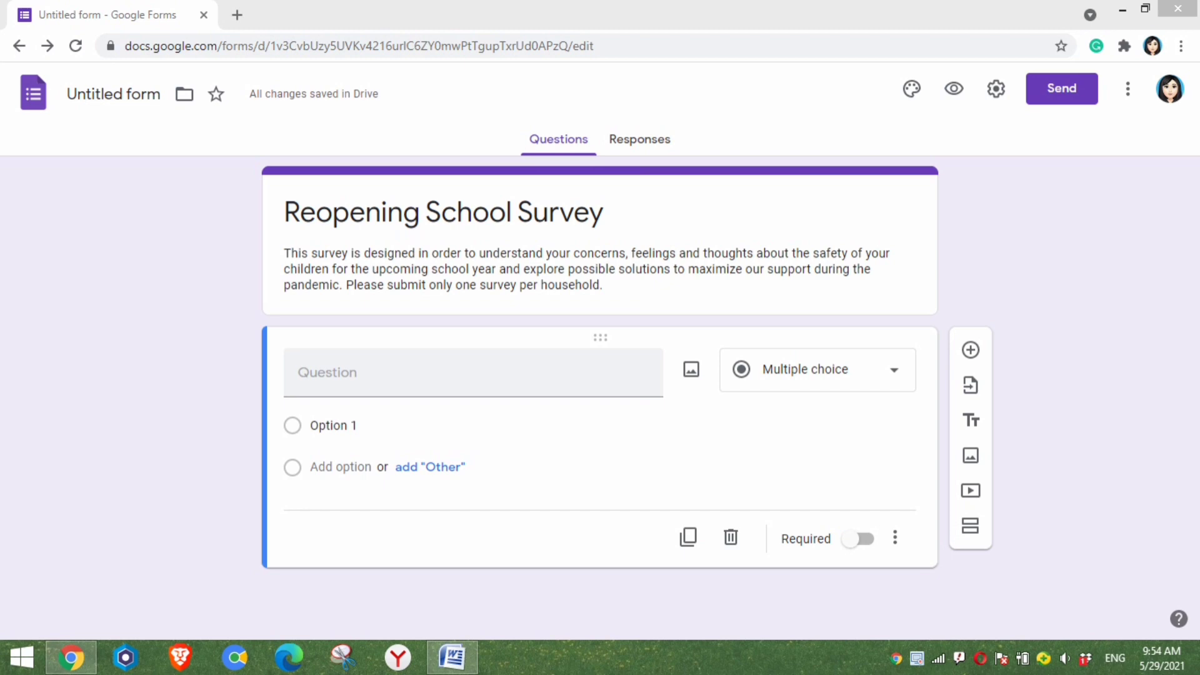
Step: Title the first question "Parent/Guardian Email" with the text copied from the Word survey document
{"action": "left_click", "coordinate": [388, 372]}
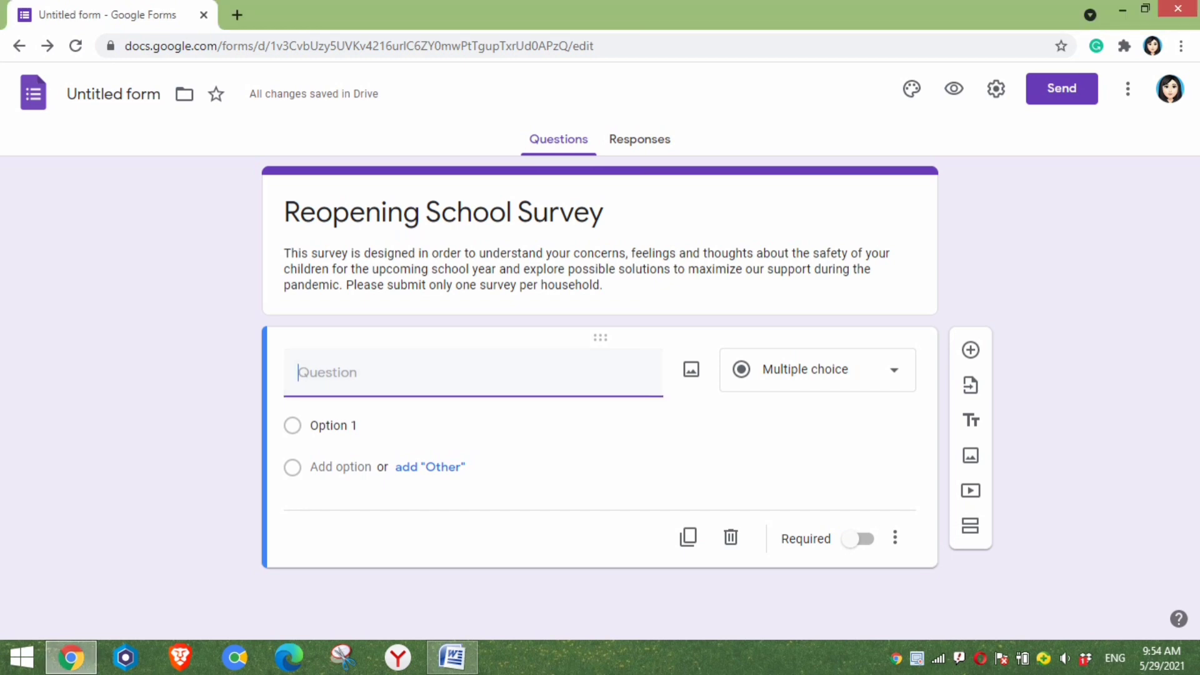
{"action": "left_click", "coordinate": [452, 656]}
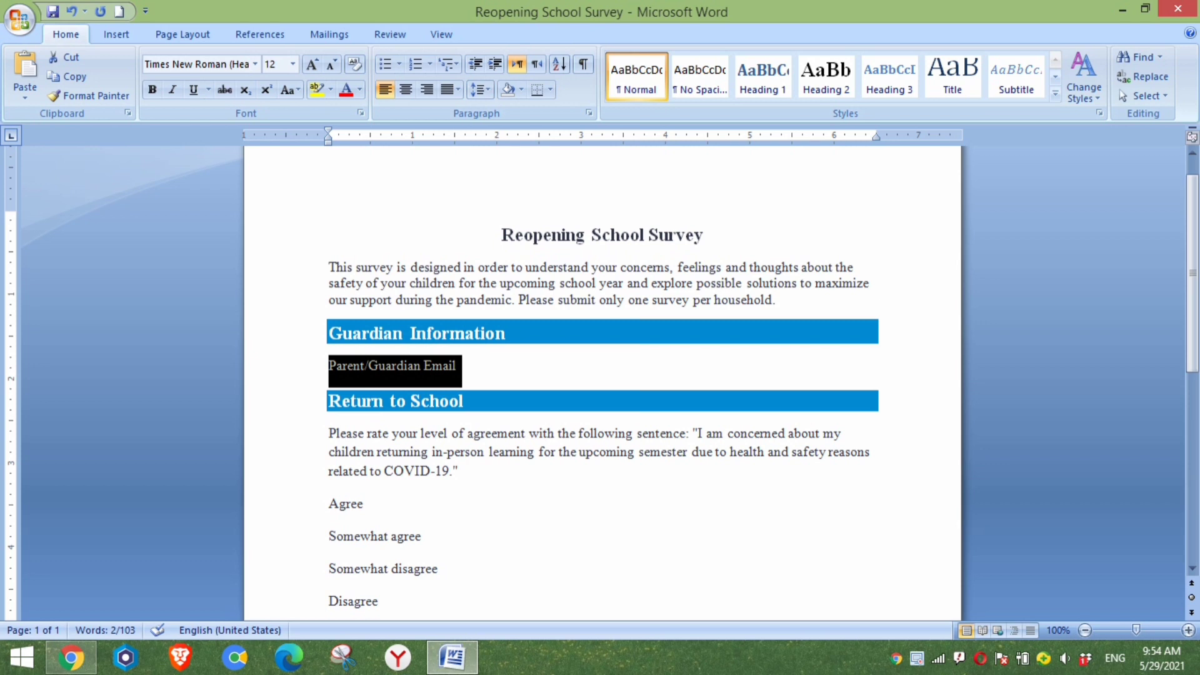
{"action": "right_click", "coordinate": [419, 368]}
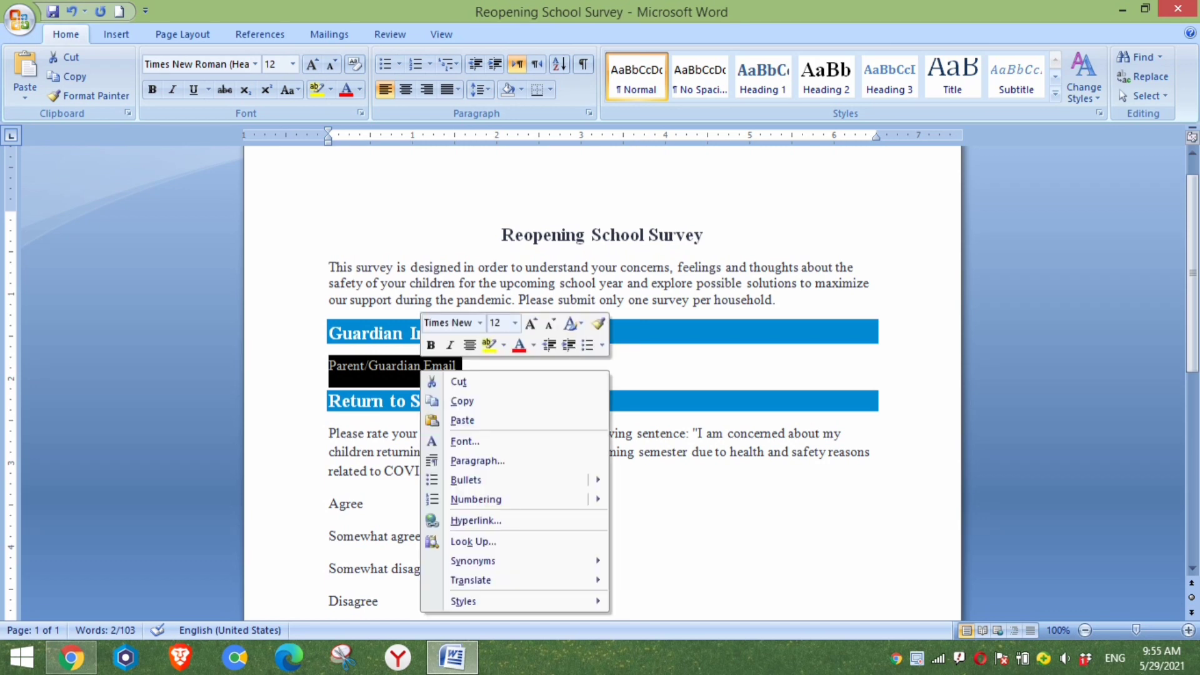
{"action": "left_click", "coordinate": [459, 400]}
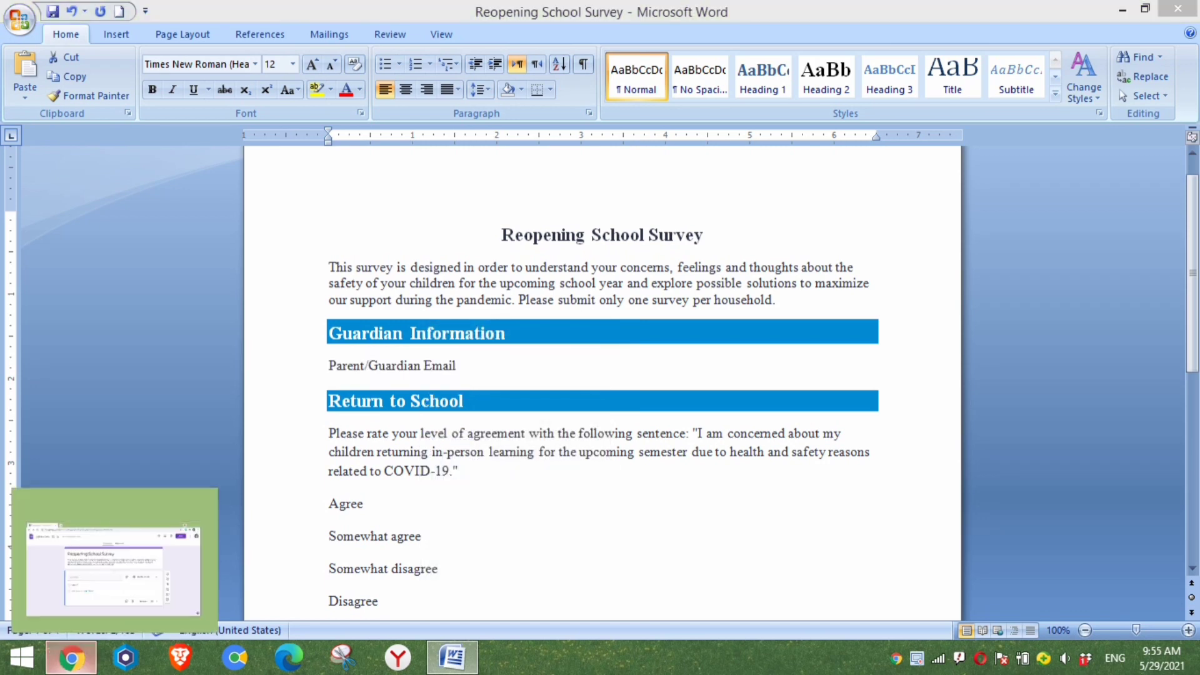
{"action": "left_click", "coordinate": [70, 657]}
{"action": "right_click", "coordinate": [332, 385]}
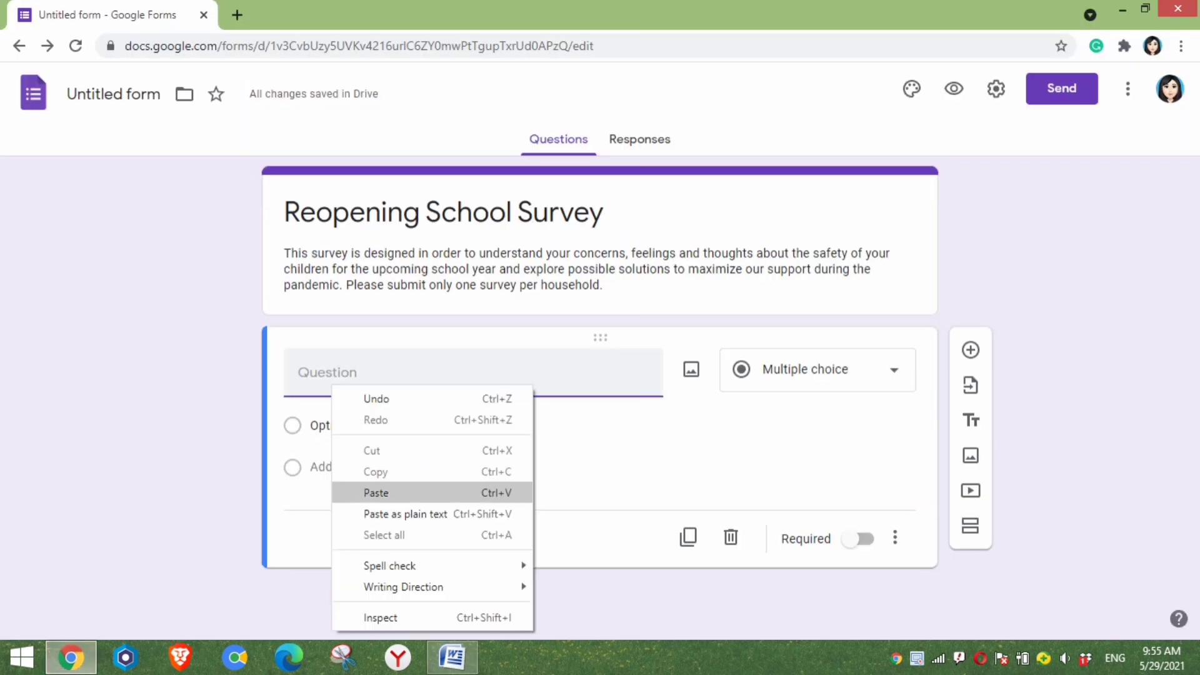
{"action": "left_click", "coordinate": [376, 492]}
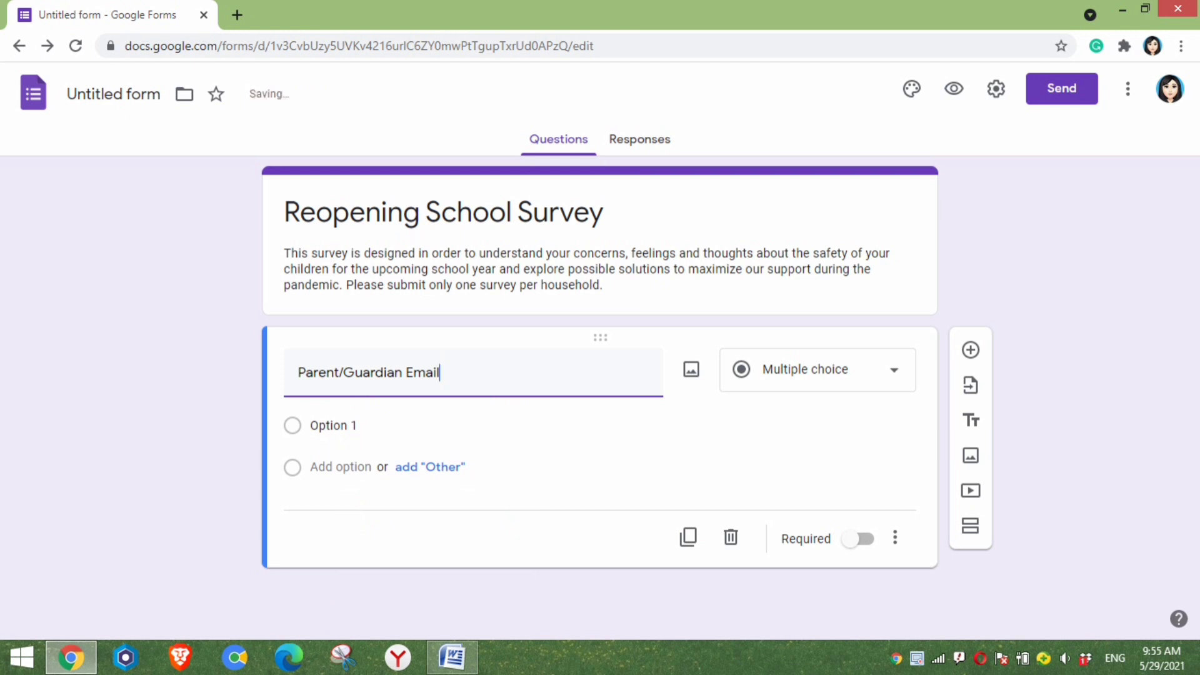
Step: Change the Parent/Guardian Email question to the Short answer type and make it required
{"action": "left_click", "coordinate": [818, 369]}
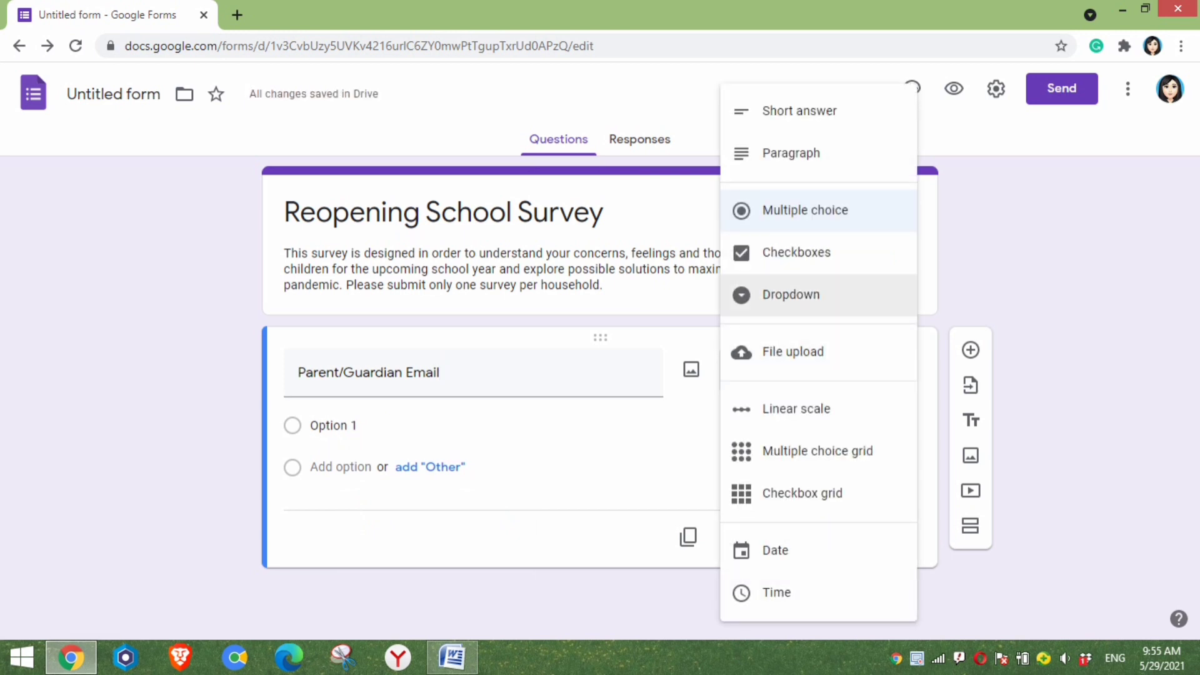
{"action": "left_click", "coordinate": [799, 110]}
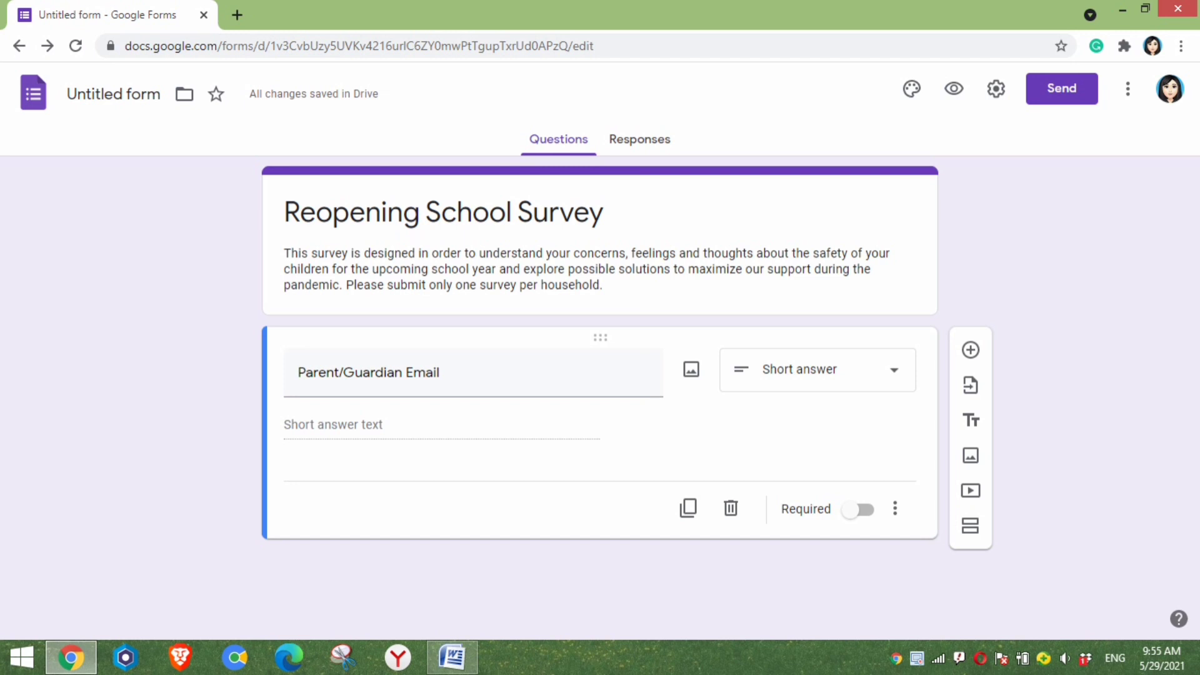
{"action": "left_click", "coordinate": [858, 510]}
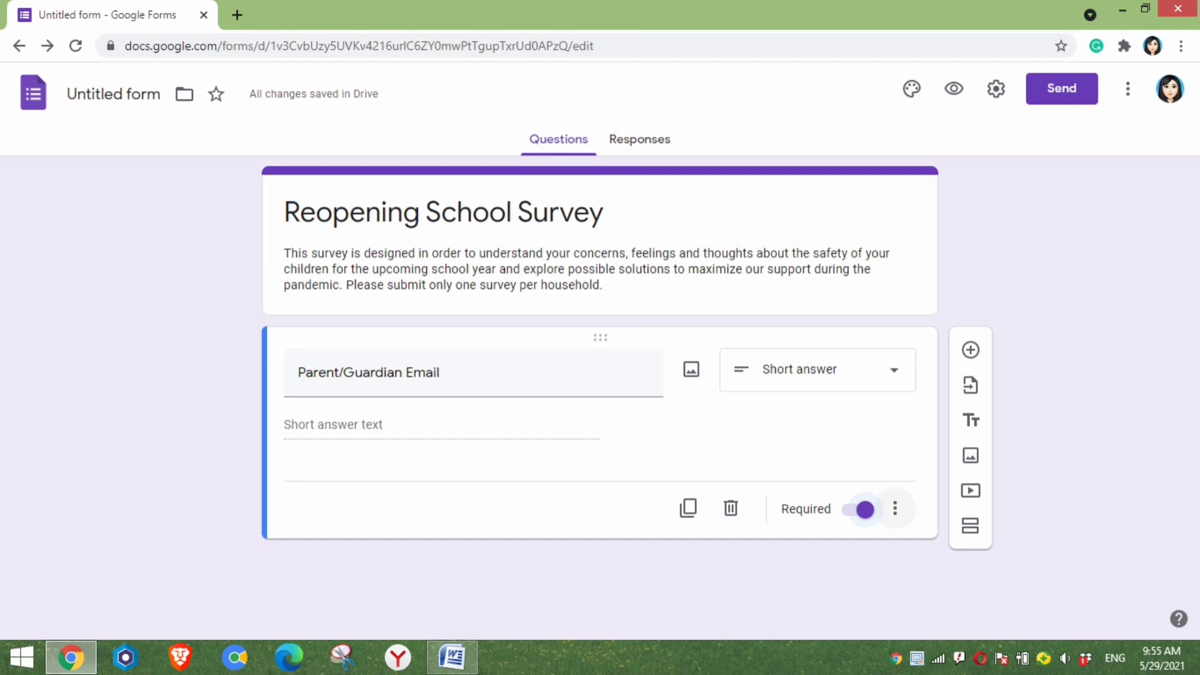
Step: Add a section after the email question and title it "Return to School" with the heading copied from the Word document
{"action": "left_click", "coordinate": [970, 526]}
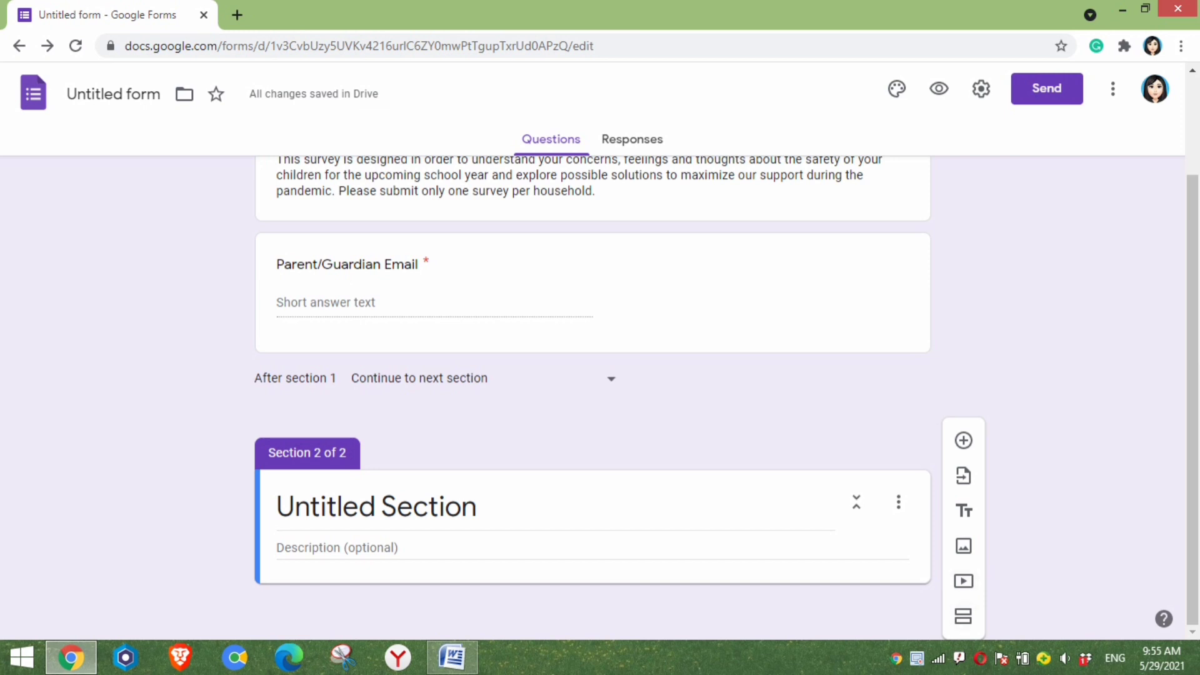
{"action": "left_click", "coordinate": [376, 507]}
{"action": "key", "text": "BackSpace"}
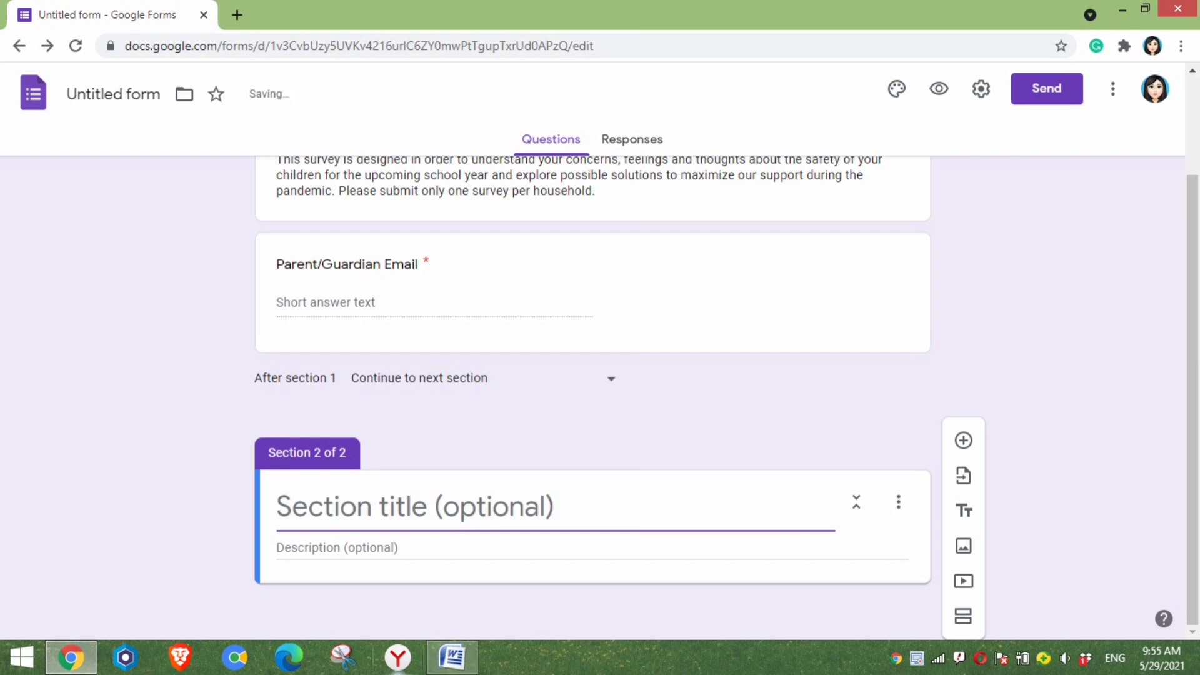
{"action": "left_click", "coordinate": [452, 657]}
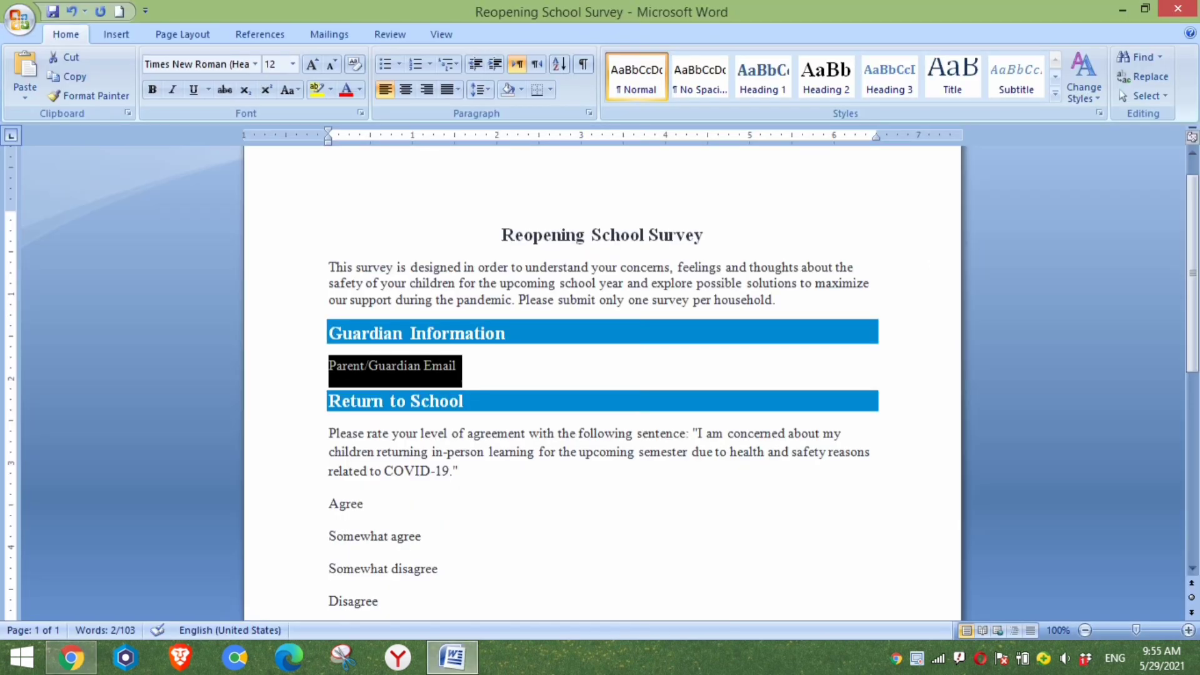
{"action": "left_click_drag", "start_coordinate": [467, 402], "coordinate": [331, 402]}
{"action": "right_click", "coordinate": [353, 403]}
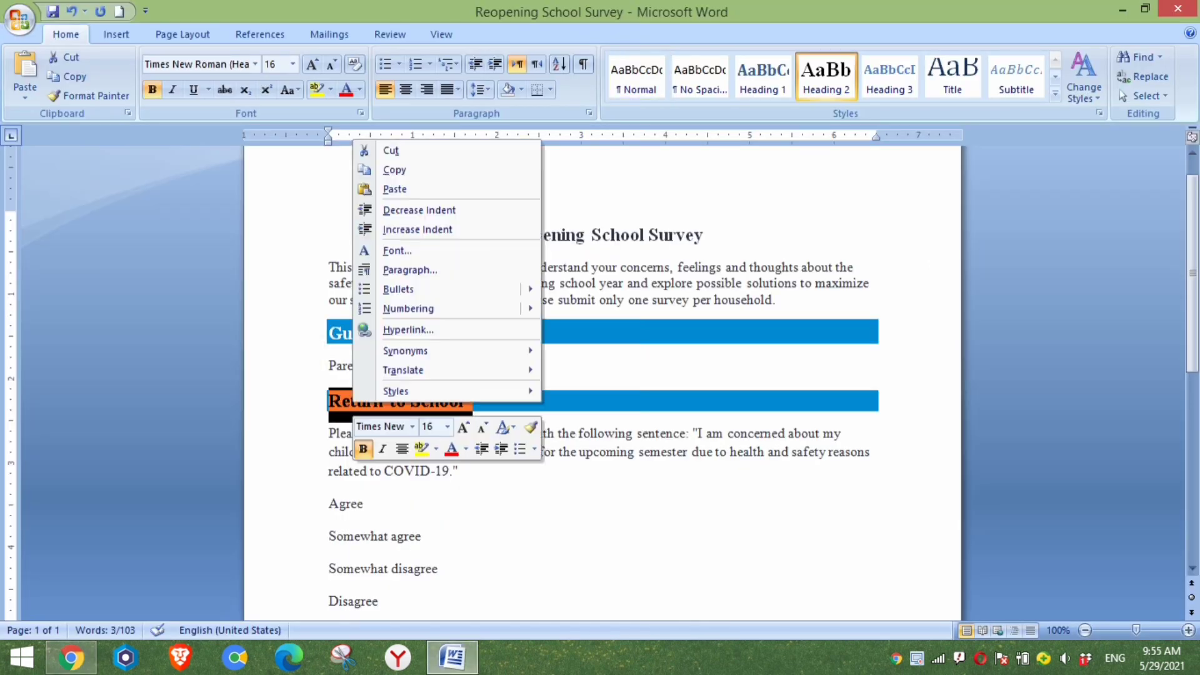
{"action": "left_click", "coordinate": [394, 169]}
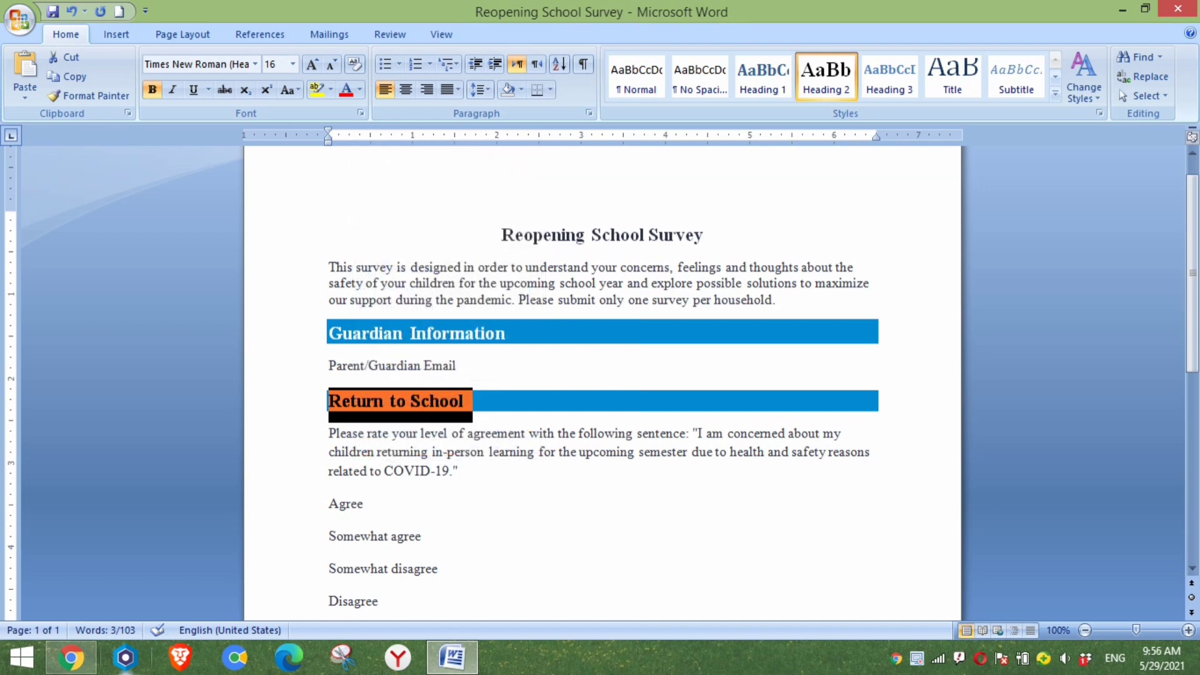
{"action": "left_click", "coordinate": [71, 656]}
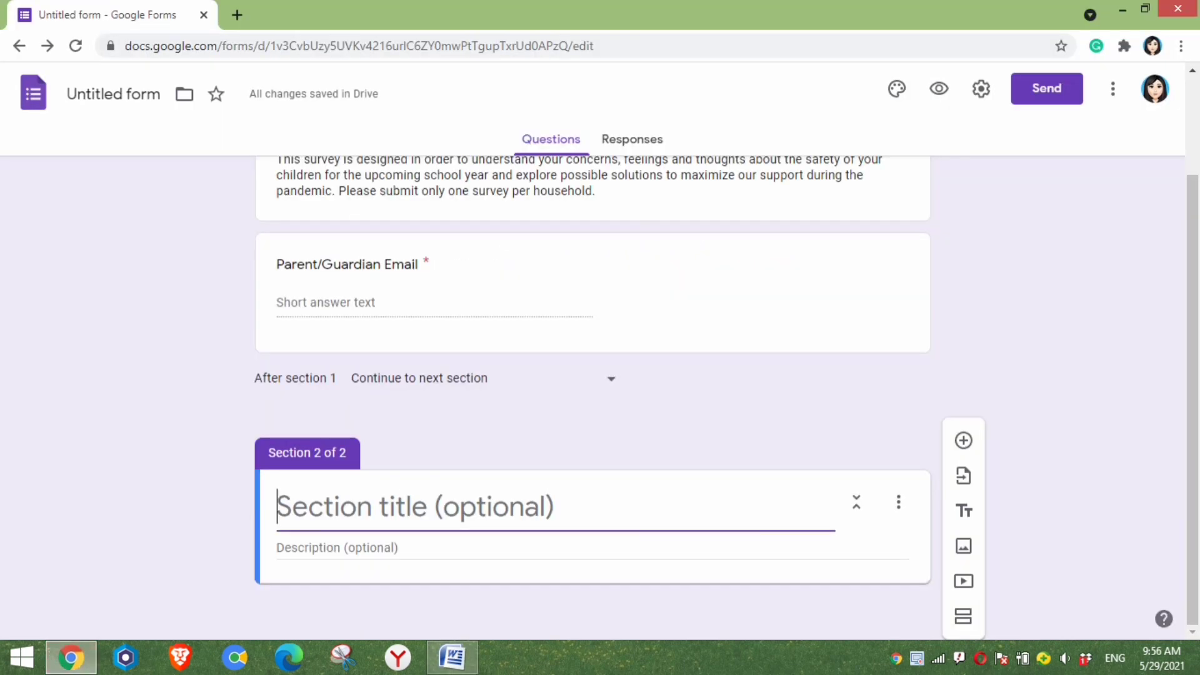
{"action": "right_click", "coordinate": [334, 265]}
{"action": "left_click", "coordinate": [353, 373]}
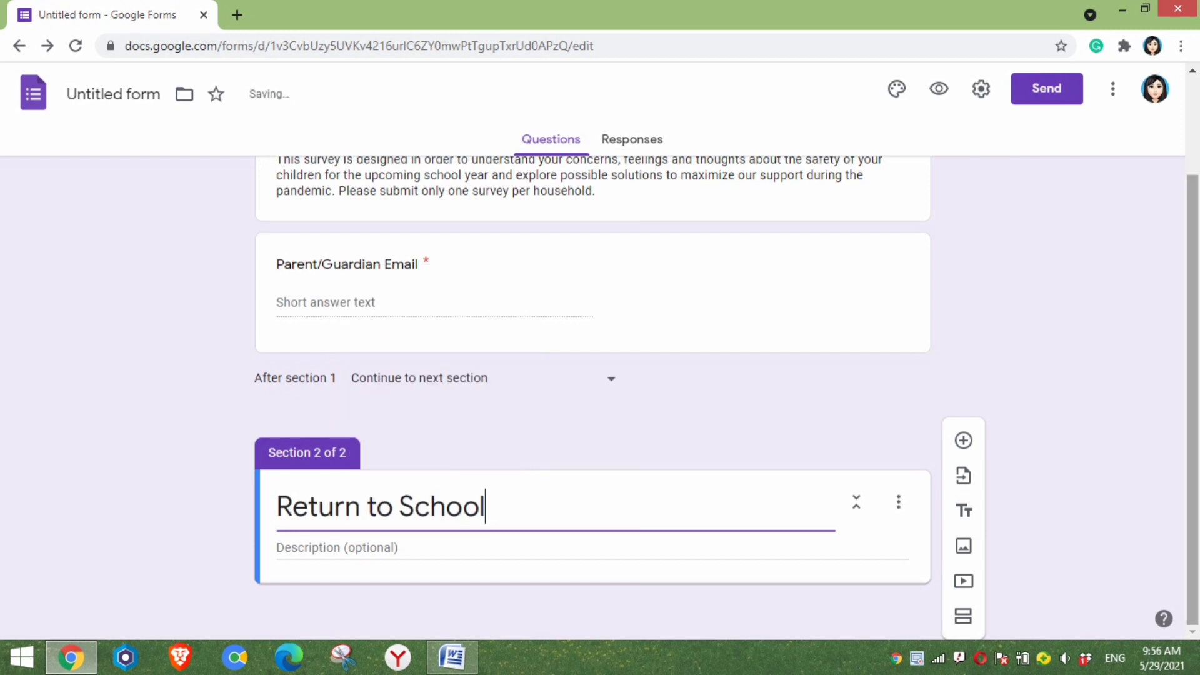
Step: Insert the d66f2 image from the Desktop into the Return to School section and title it "Back to school"
{"action": "left_click", "coordinate": [963, 546]}
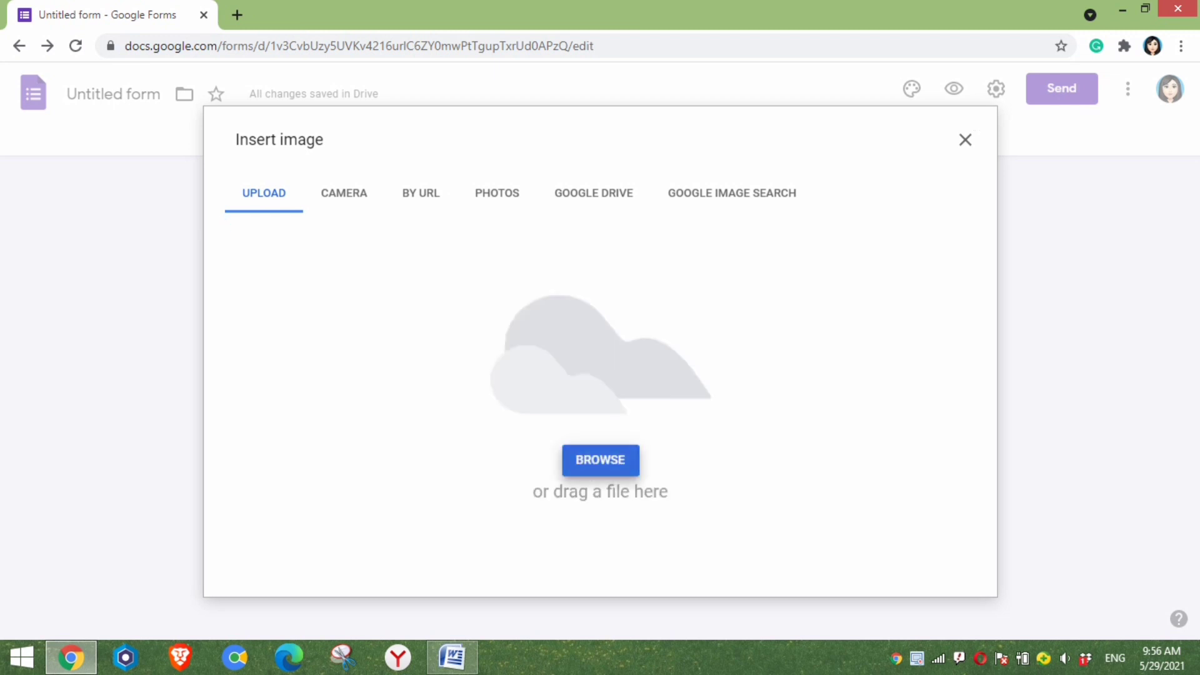
{"action": "left_click", "coordinate": [600, 460]}
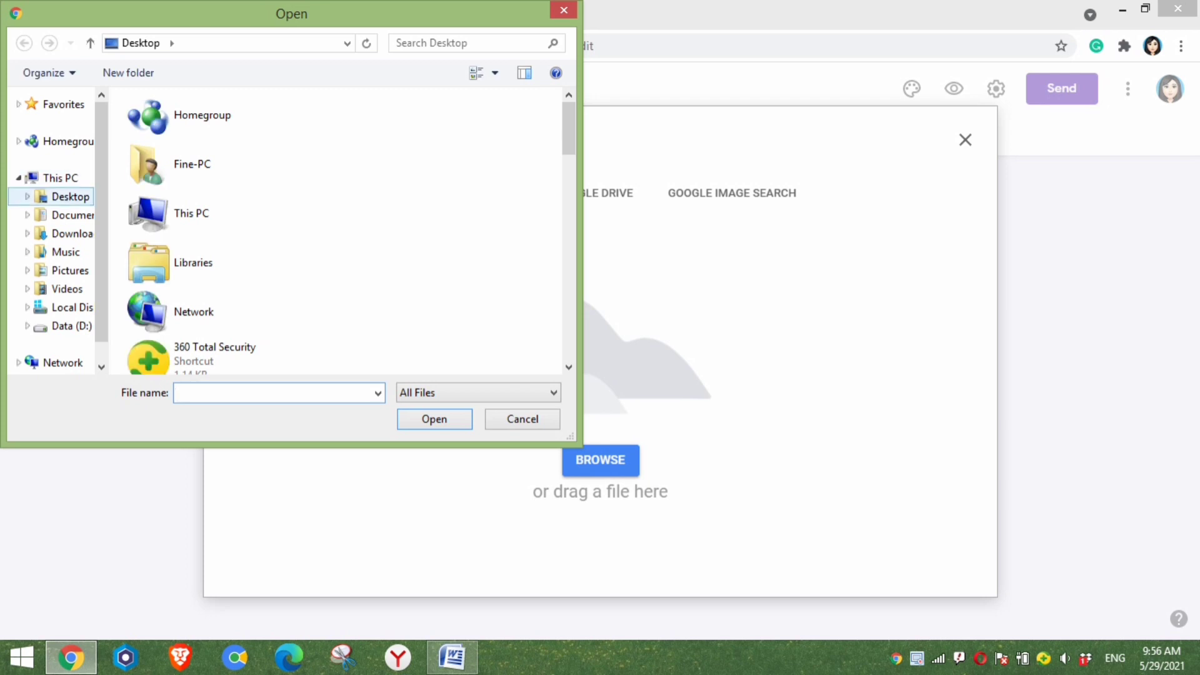
{"action": "left_click", "coordinate": [70, 197]}
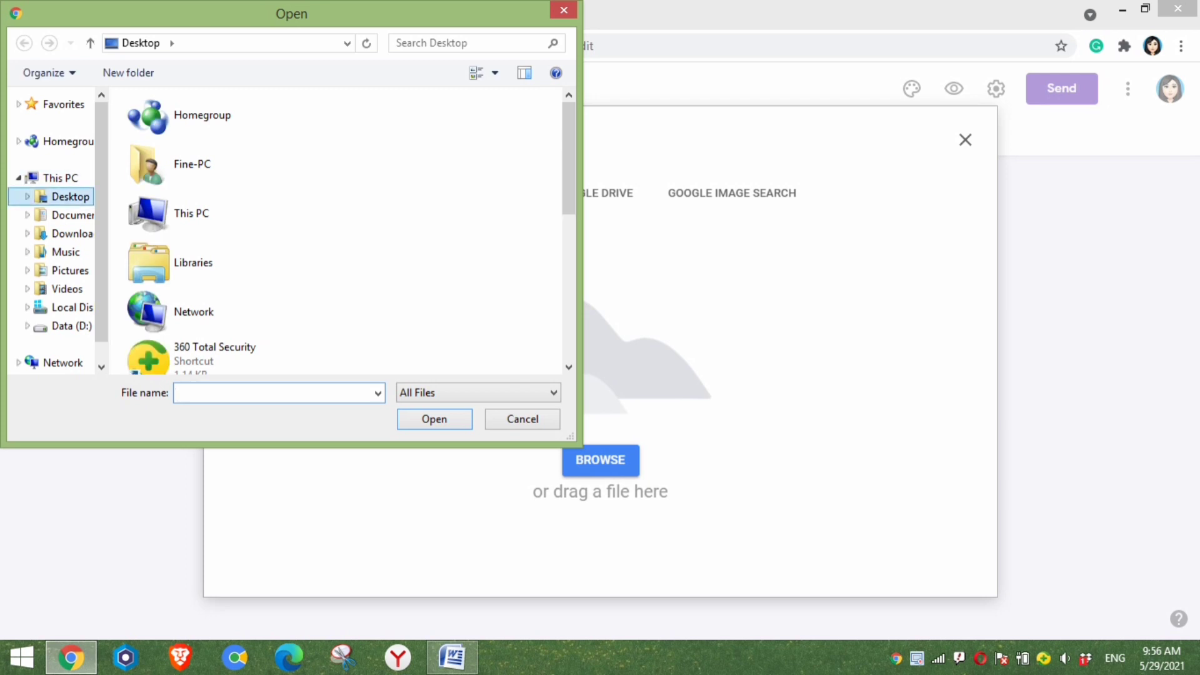
{"action": "left_click_drag", "start_coordinate": [569, 164], "coordinate": [568, 288]}
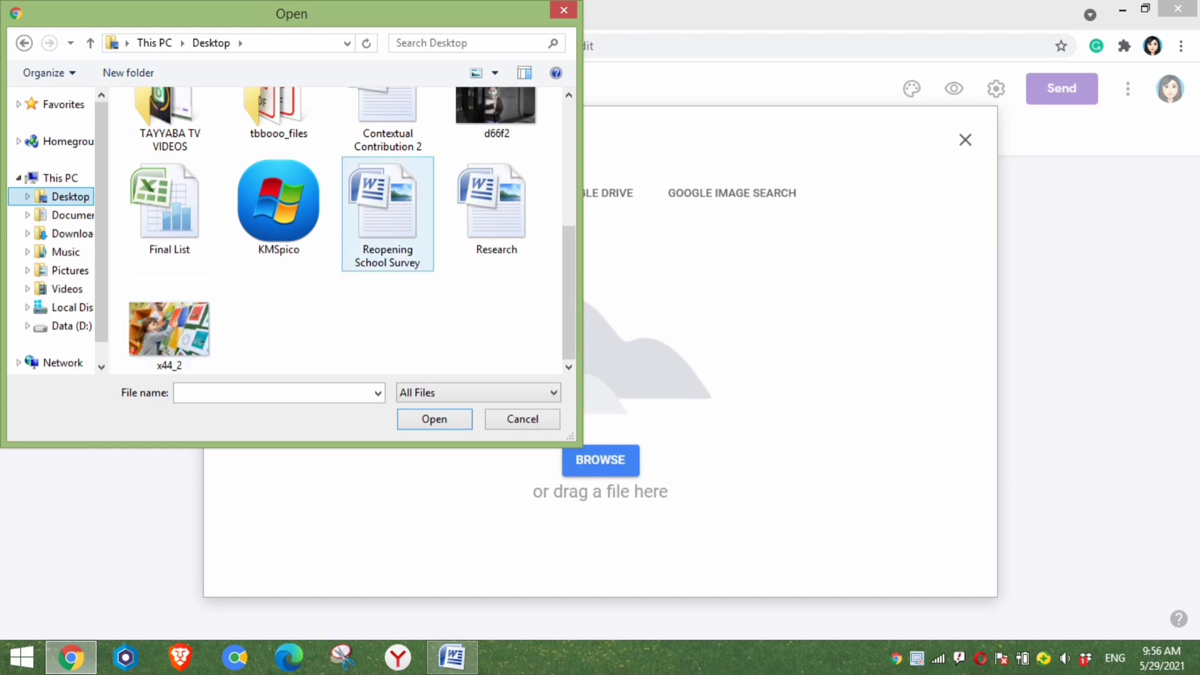
{"action": "left_click", "coordinate": [497, 114]}
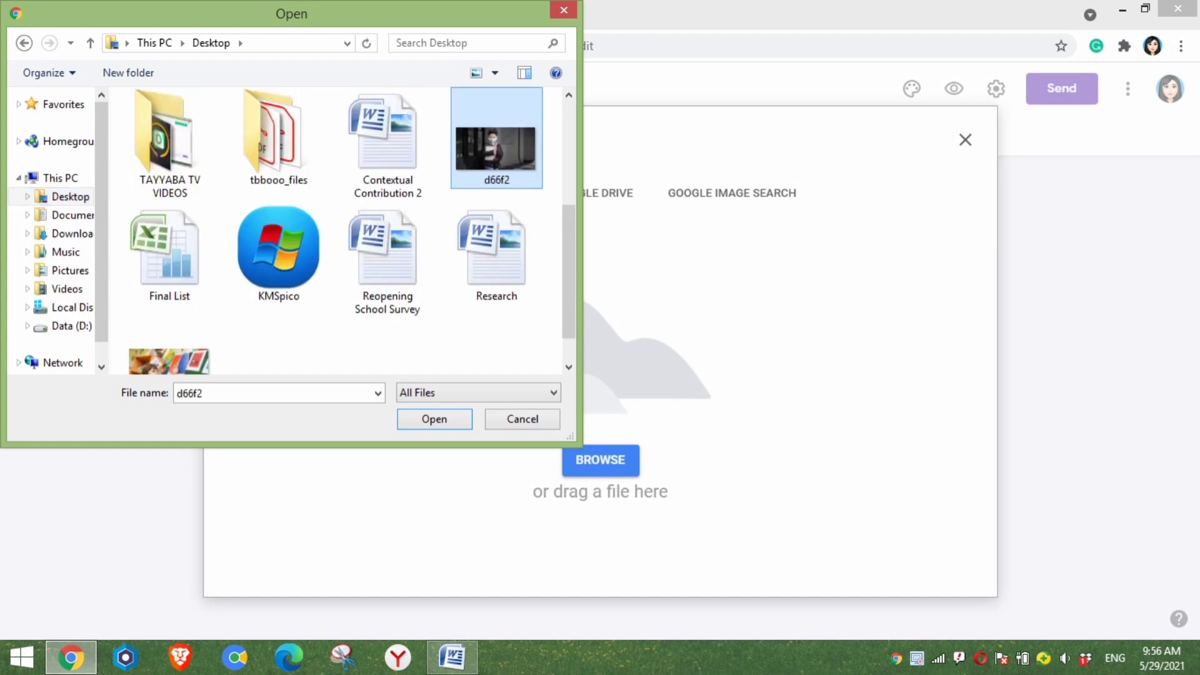
{"action": "left_click", "coordinate": [434, 420]}
{"action": "key", "text": "Return"}
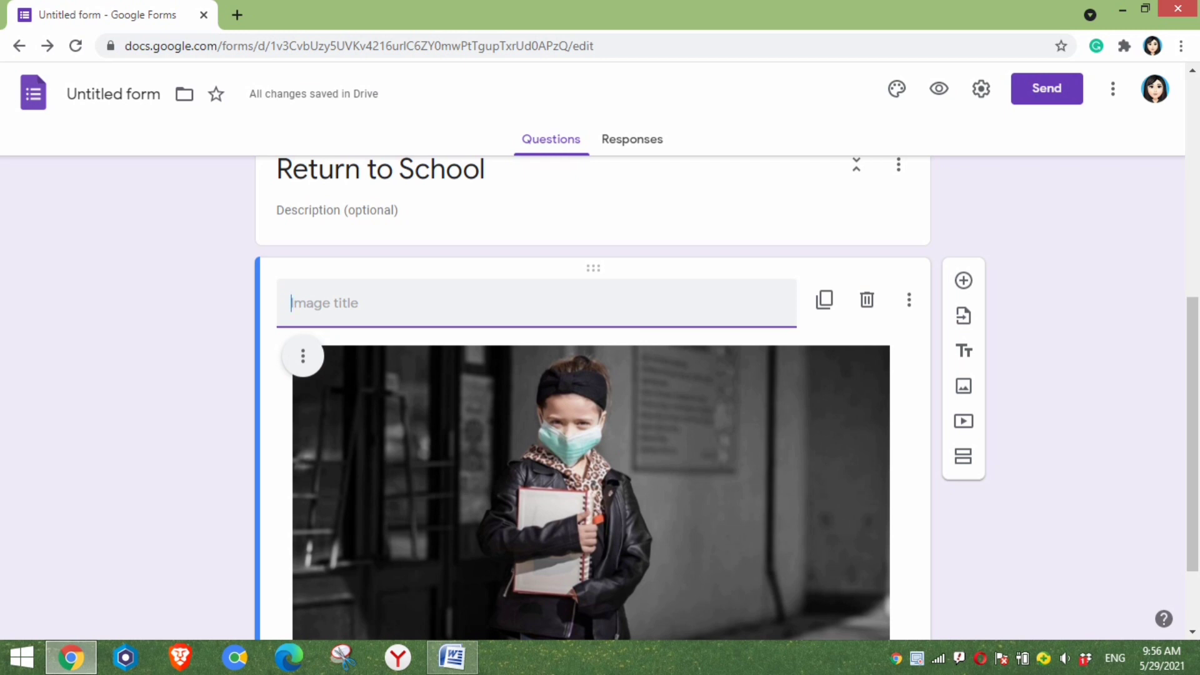
{"action": "type", "text": "Back t"}
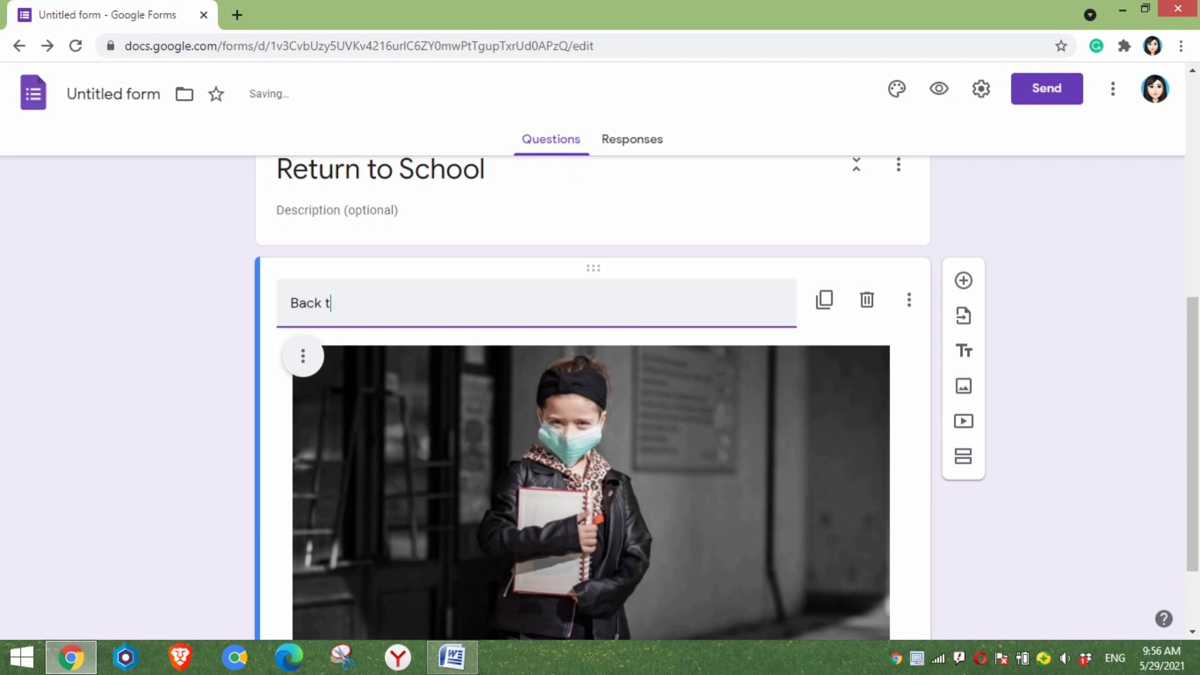
{"action": "type", "text": "o school"}
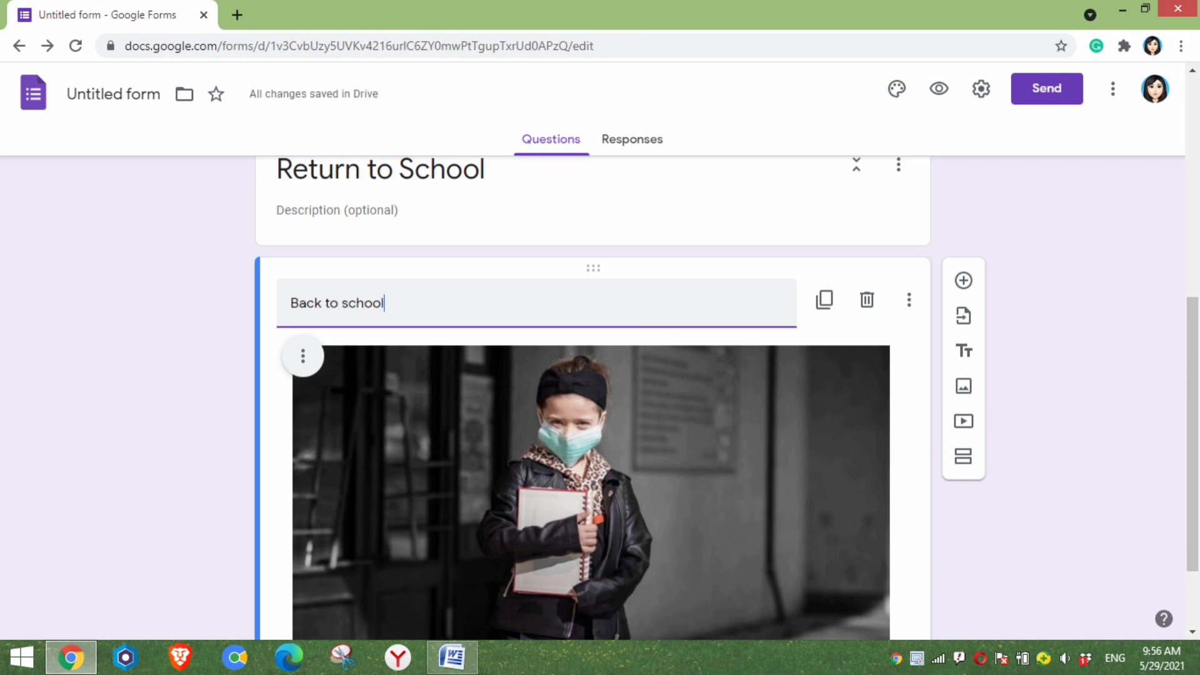
Step: Add a question below the image, titled with the level-of-agreement sentence about in-person learning and COVID-19 copied from the Word document
{"action": "scroll", "coordinate": [592, 400], "scroll_direction": "down", "scroll_amount": 2}
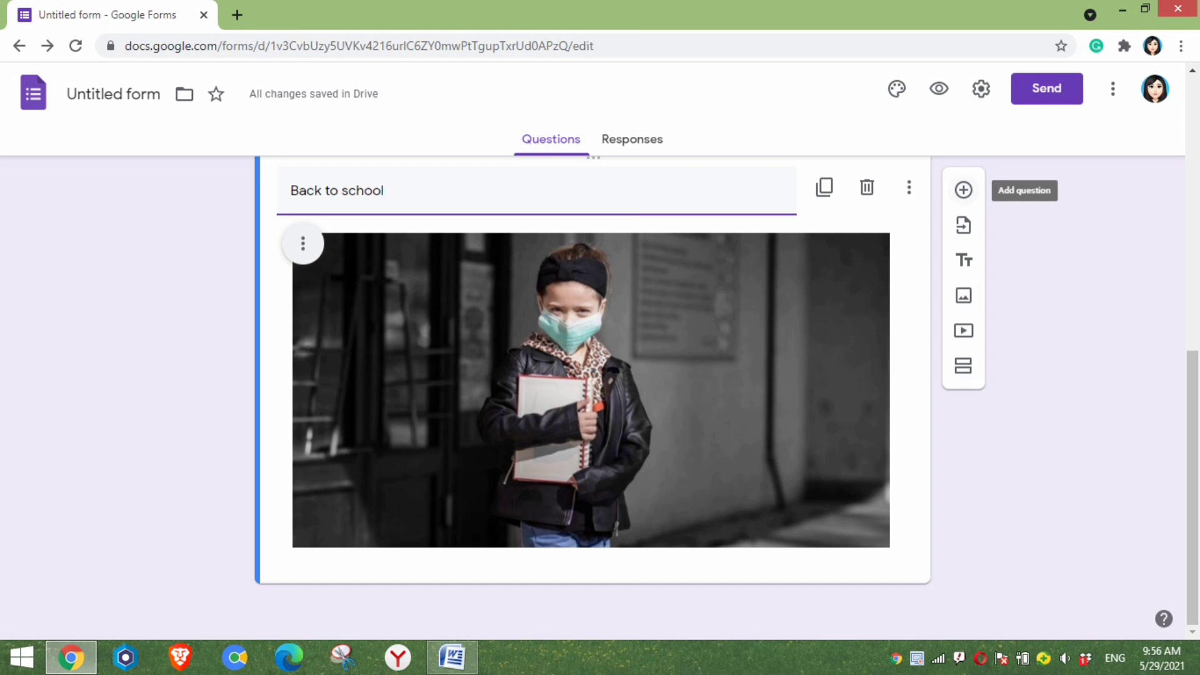
{"action": "left_click", "coordinate": [963, 190]}
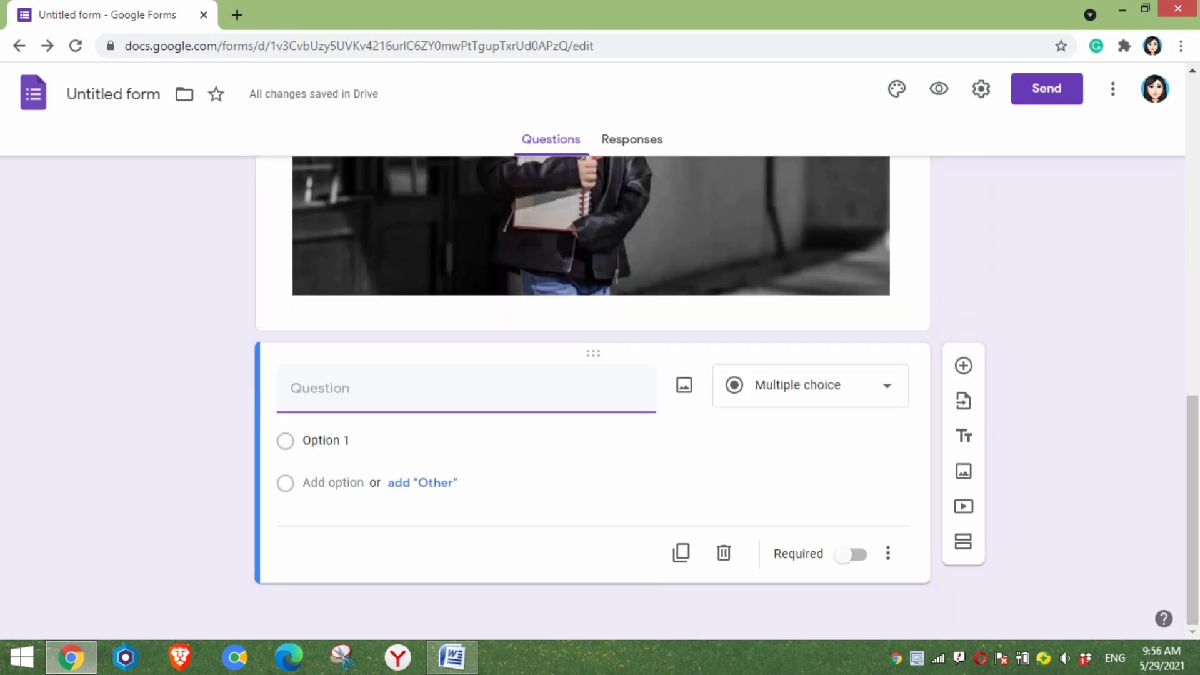
{"action": "left_click", "coordinate": [451, 656]}
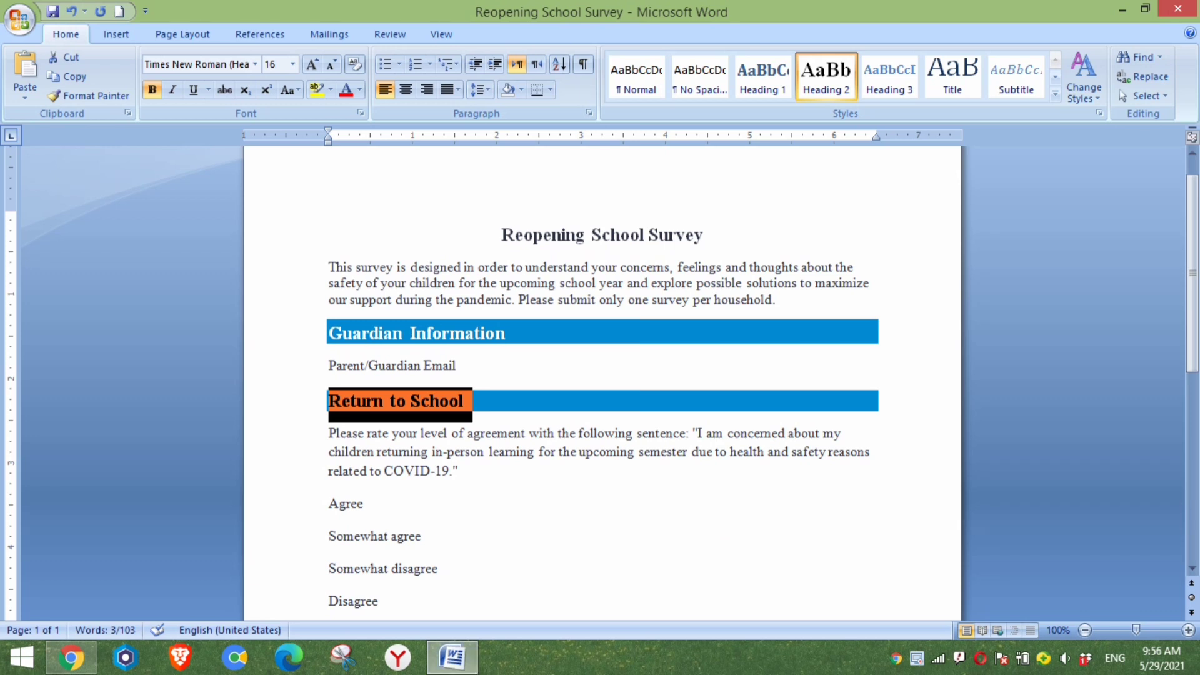
{"action": "left_click_drag", "start_coordinate": [329, 433], "coordinate": [465, 473]}
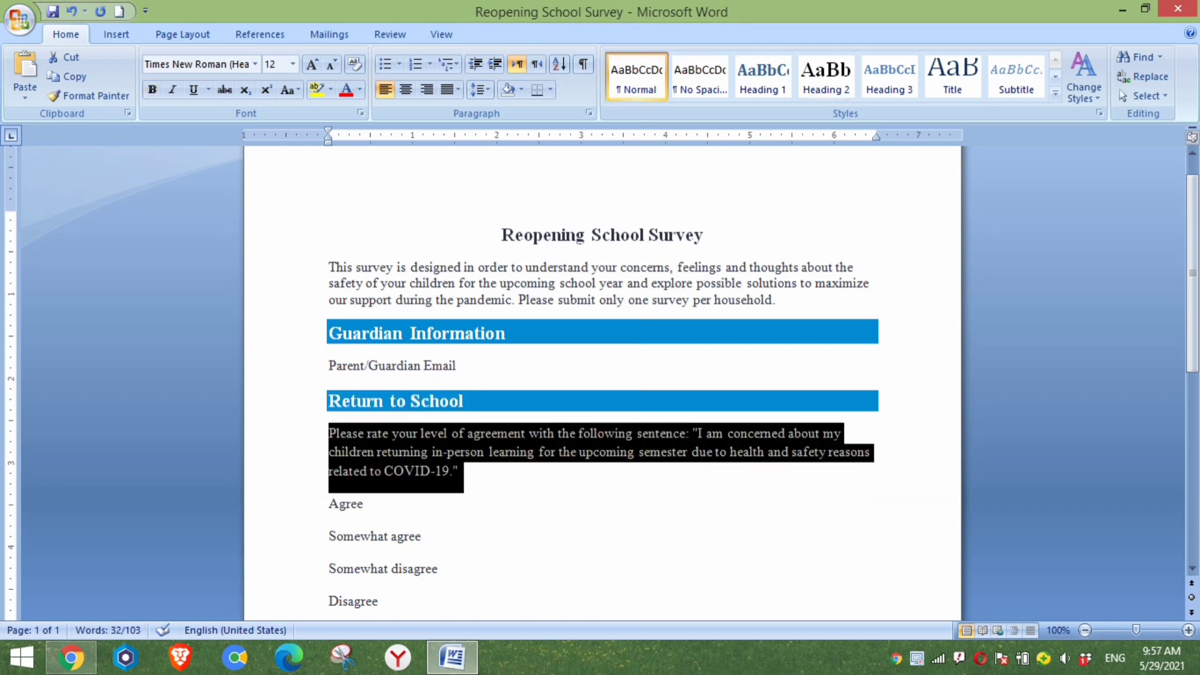
{"action": "right_click", "coordinate": [393, 473]}
{"action": "left_click", "coordinate": [429, 252]}
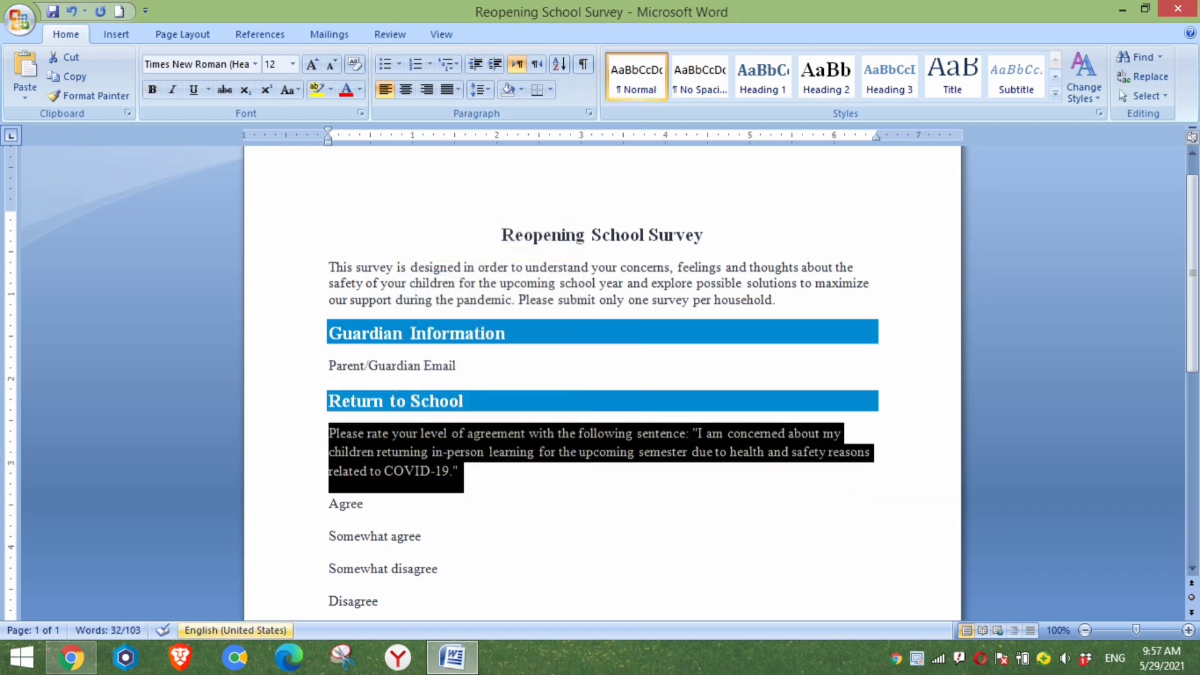
{"action": "left_click", "coordinate": [70, 656]}
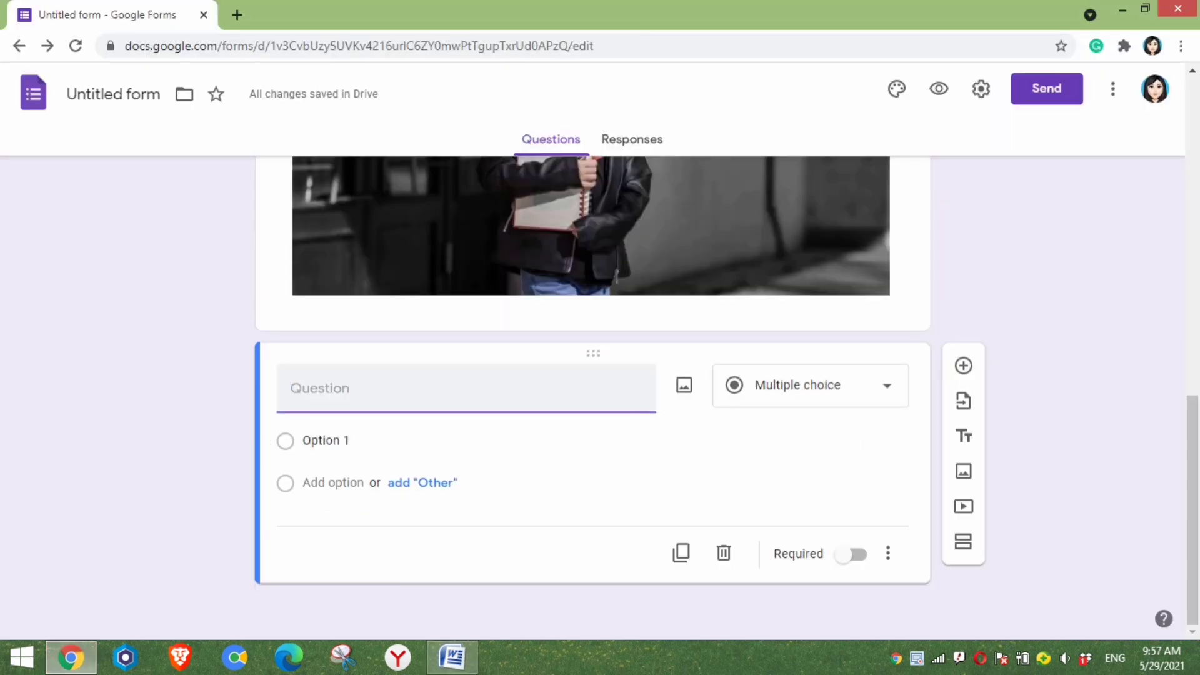
{"action": "right_click", "coordinate": [359, 395]}
{"action": "left_click", "coordinate": [402, 498]}
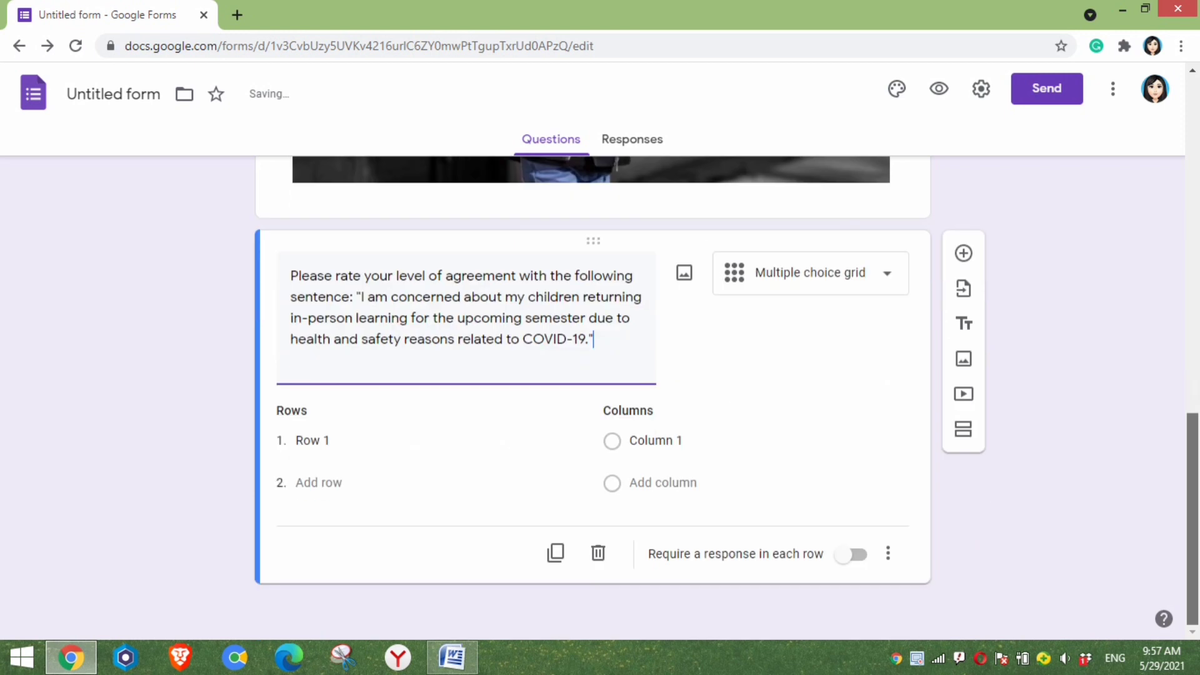
Step: Change the level-of-agreement question to the Linear scale type and check its answer options in the Word document
{"action": "left_click", "coordinate": [846, 273]}
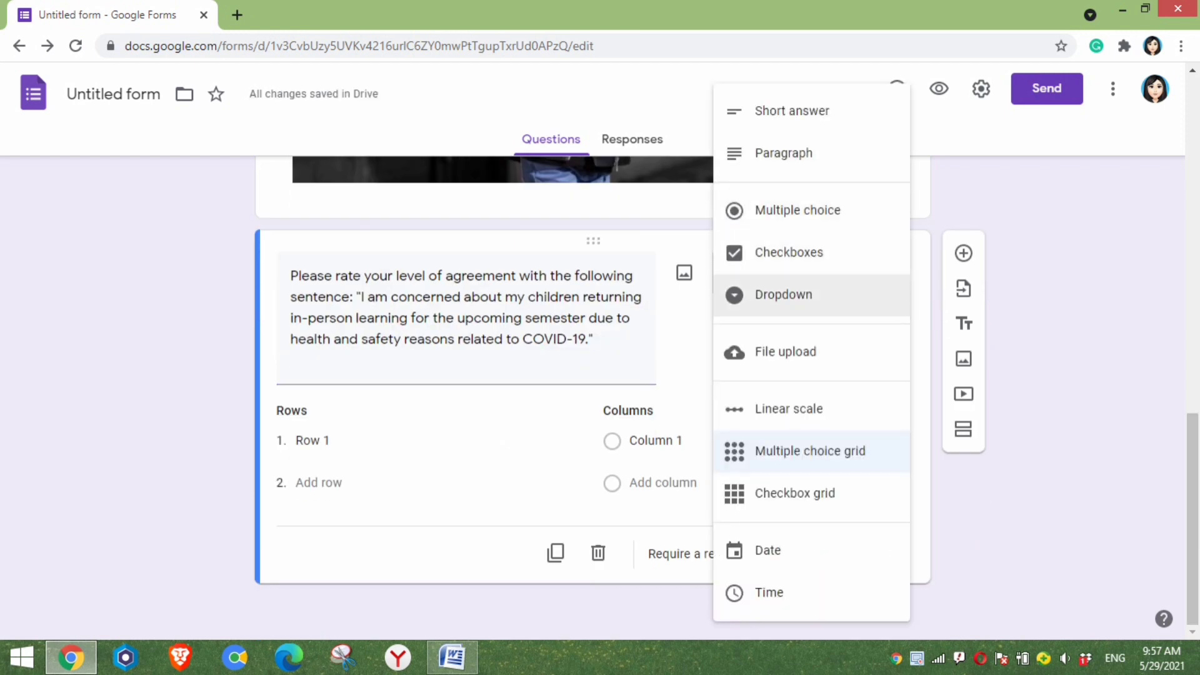
{"action": "left_click", "coordinate": [789, 409]}
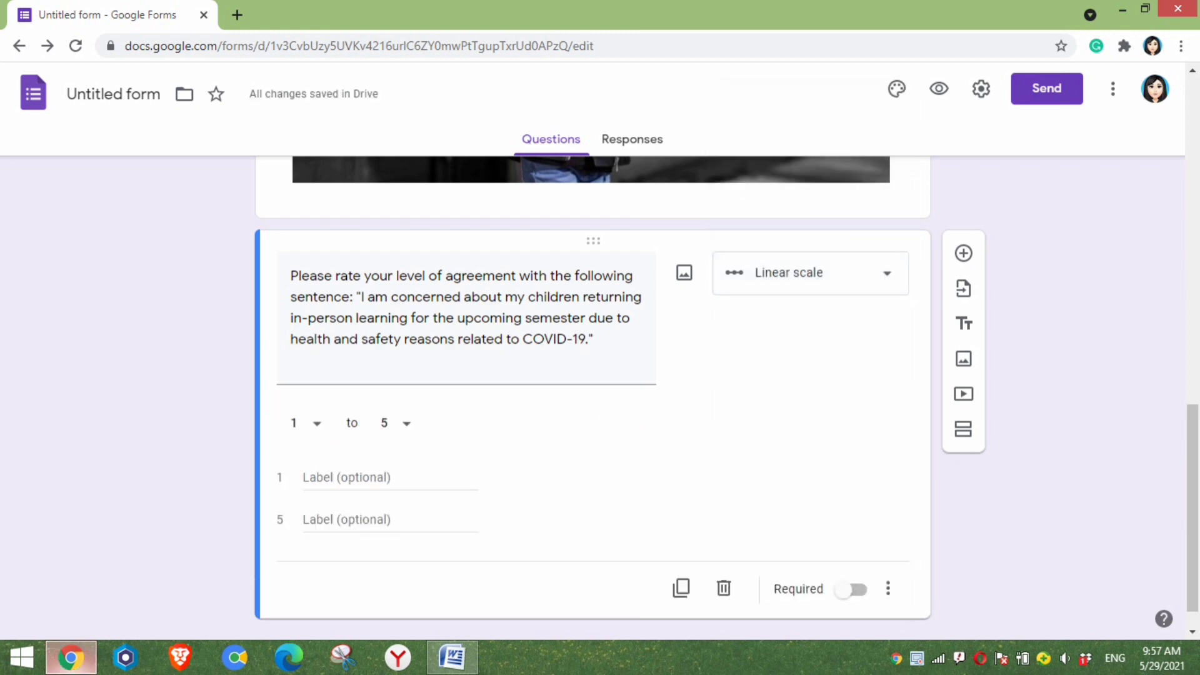
{"action": "left_click", "coordinate": [451, 656]}
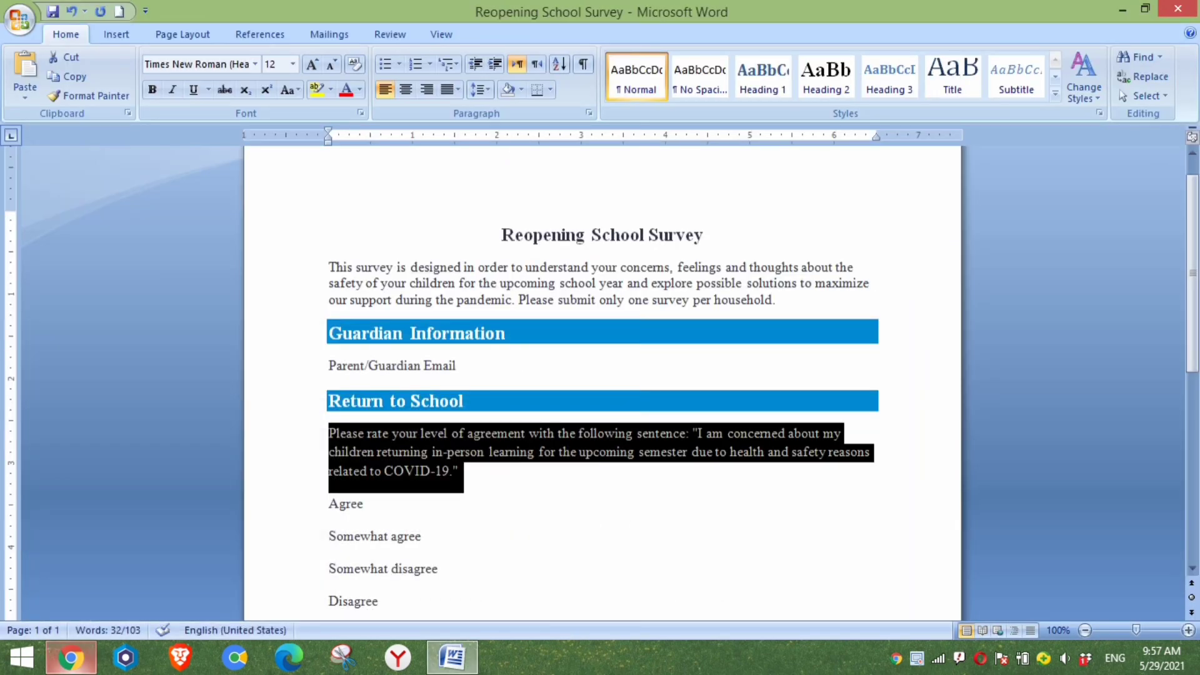
{"action": "left_click", "coordinate": [70, 656]}
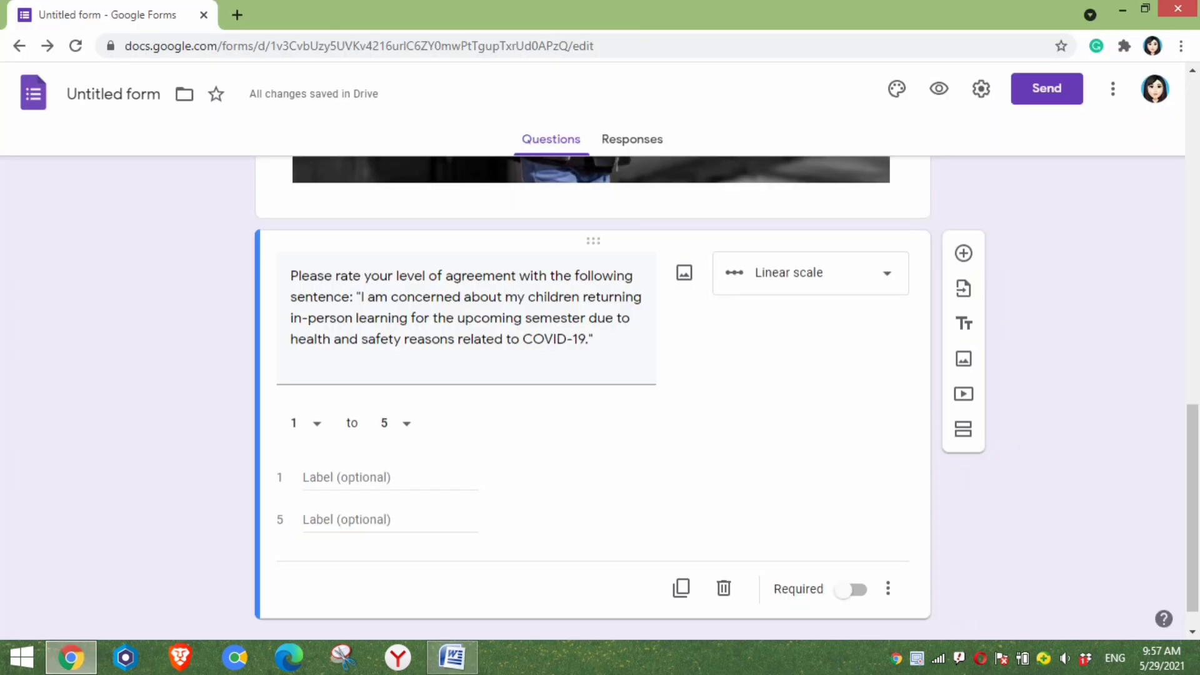
Step: Label the scale's 1 as "disagree" and its 5 as "agree", and make the question required
{"action": "left_click", "coordinate": [390, 478]}
{"action": "type", "text": "agree"}
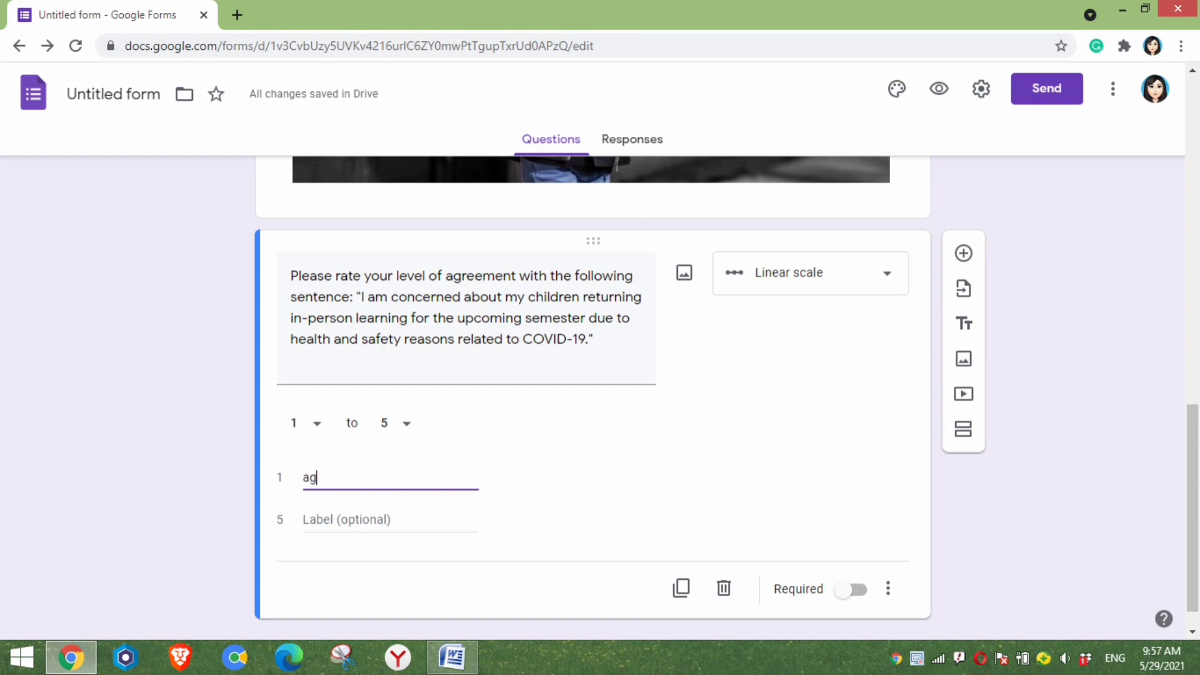
{"action": "key", "text": "BackSpace"}
{"action": "key", "text": "BackSpace"}
{"action": "key", "text": "BackSpace"}
{"action": "key", "text": "BackSpace"}
{"action": "key", "text": "BackSpace"}
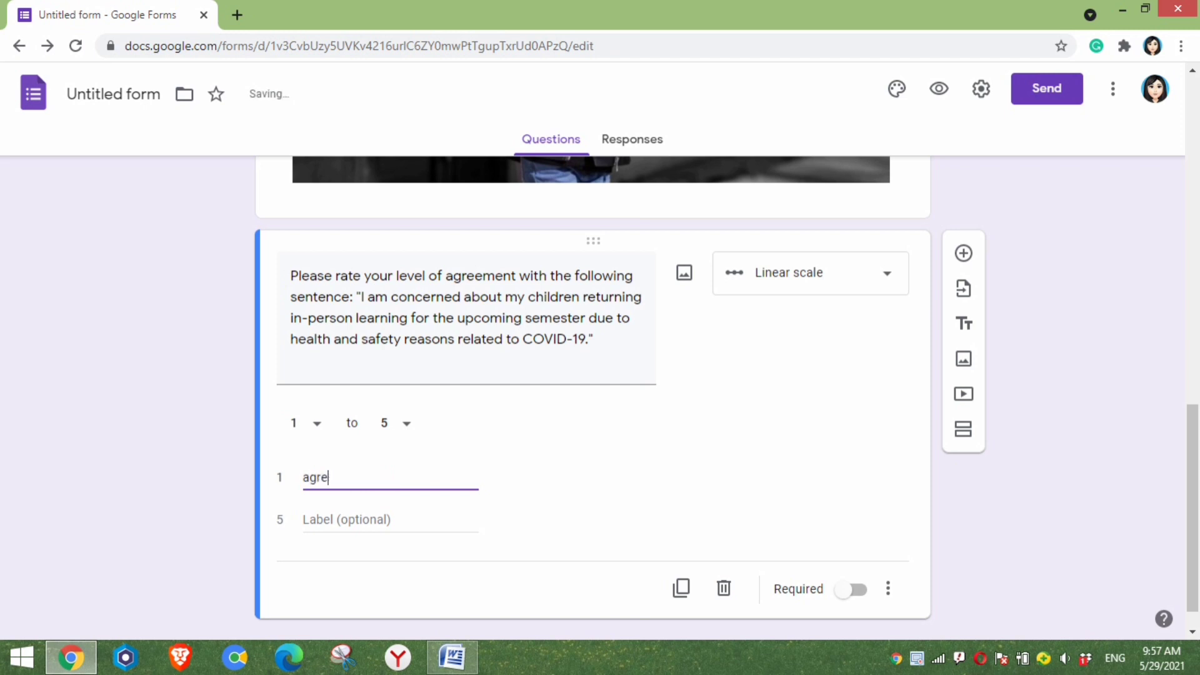
{"action": "type", "text": "disagree"}
{"action": "scroll", "coordinate": [592, 398], "scroll_direction": "up", "scroll_amount": 1}
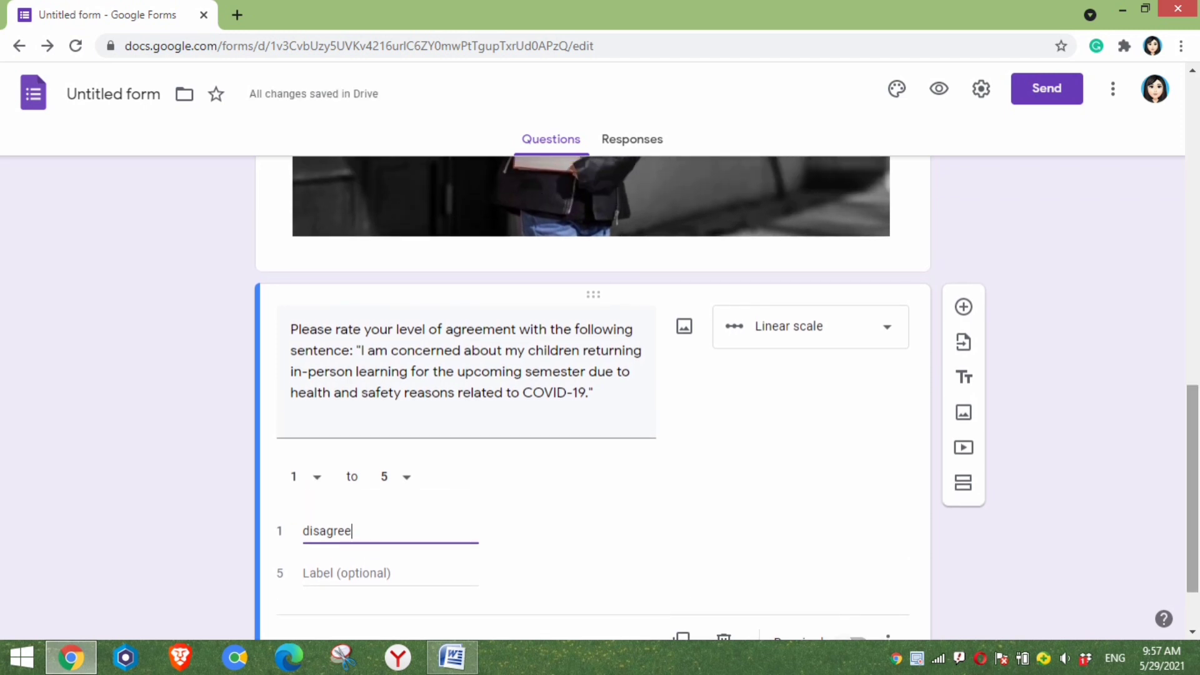
{"action": "key", "text": "Tab"}
{"action": "type", "text": "agree"}
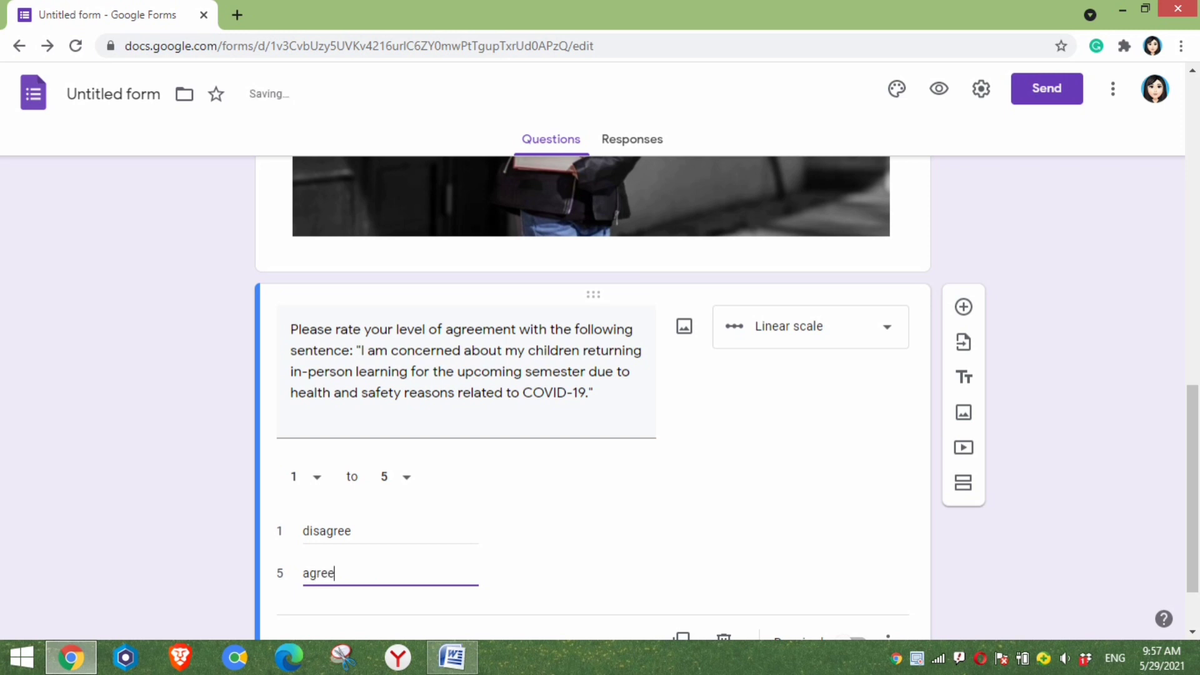
{"action": "scroll", "coordinate": [593, 398], "scroll_direction": "down", "scroll_amount": 2}
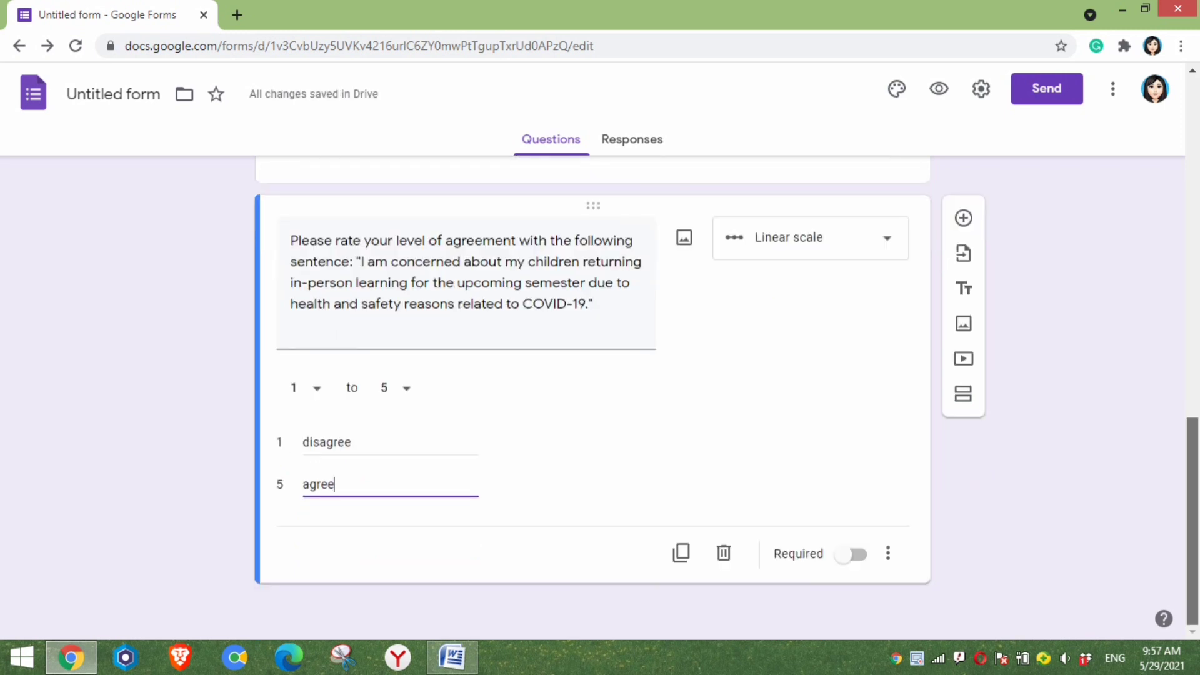
{"action": "left_click", "coordinate": [849, 555]}
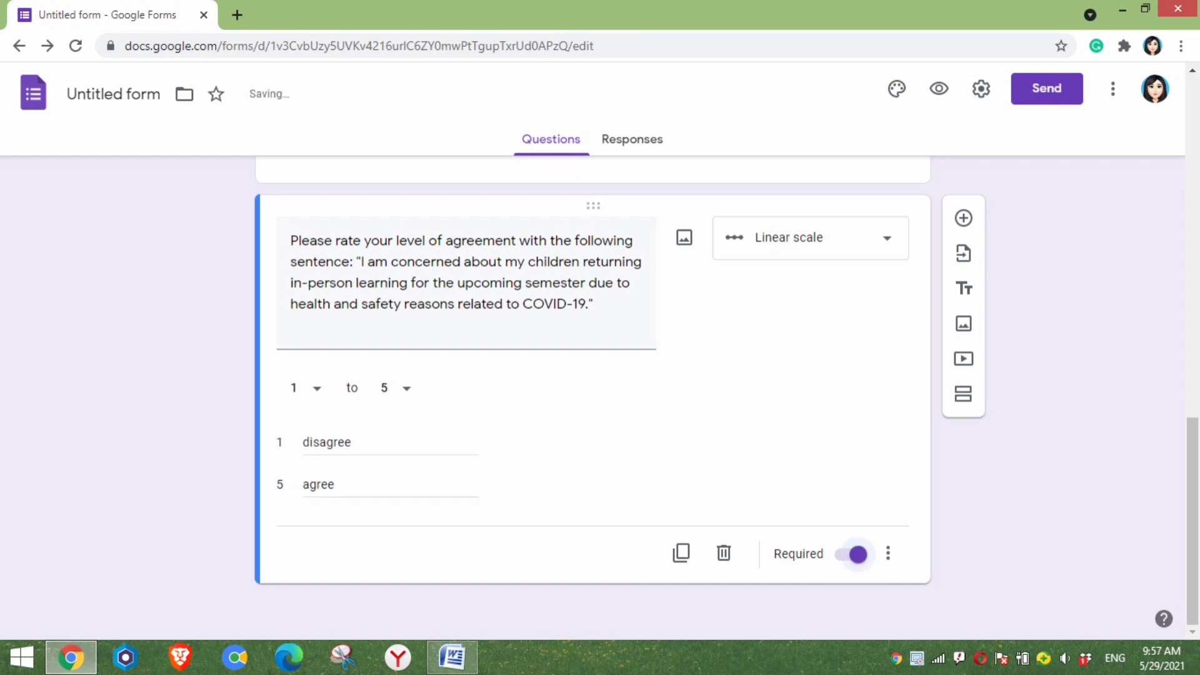
Step: Try different theme colors for the form, including teal, and settle on green
{"action": "scroll", "coordinate": [593, 398], "scroll_direction": "up", "scroll_amount": 10}
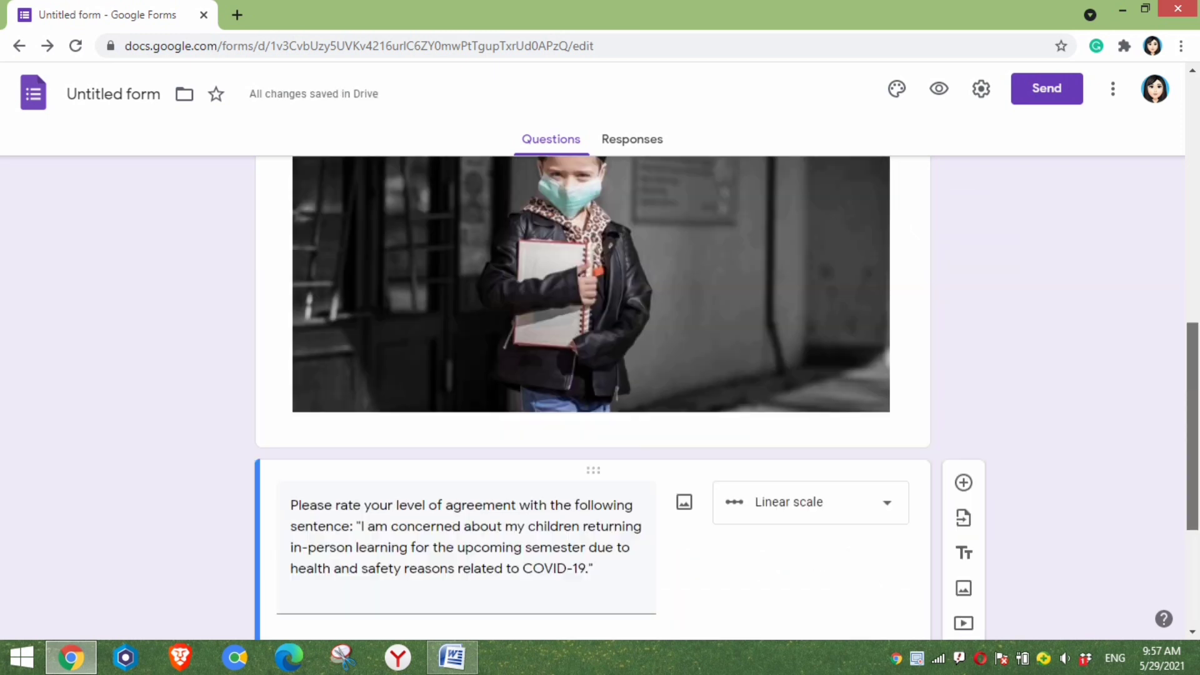
{"action": "scroll", "coordinate": [592, 398], "scroll_direction": "down", "scroll_amount": 1}
{"action": "scroll", "coordinate": [592, 398], "scroll_direction": "up", "scroll_amount": 2}
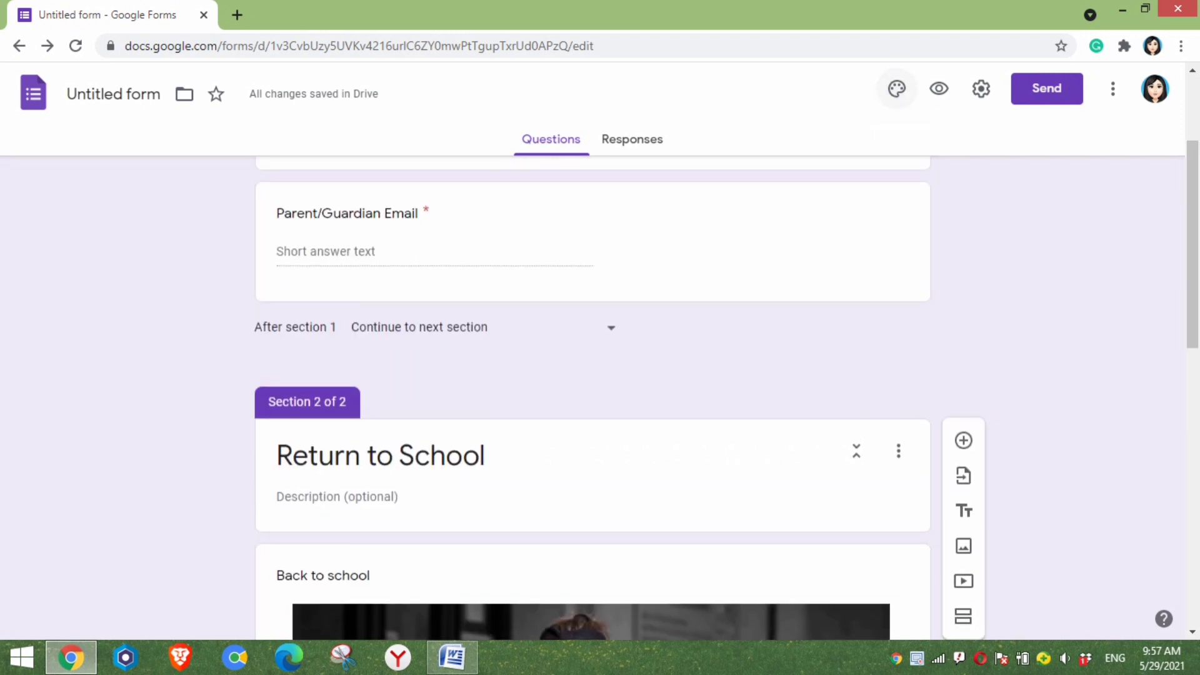
{"action": "left_click", "coordinate": [896, 88]}
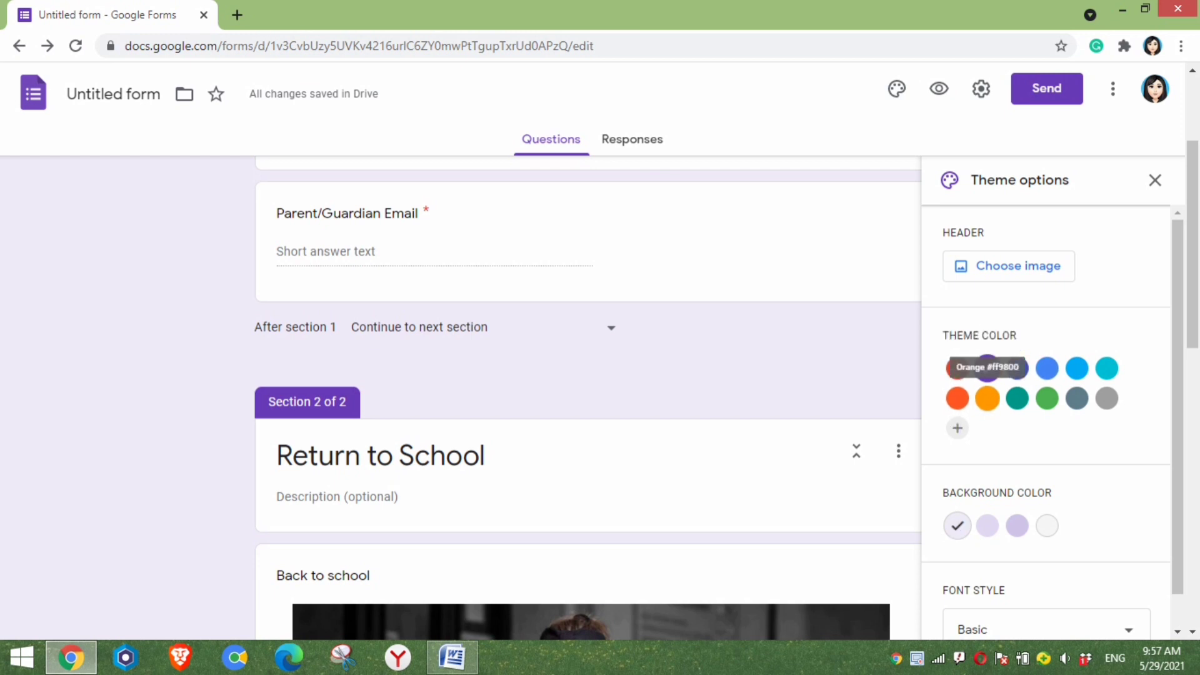
{"action": "left_click", "coordinate": [987, 398]}
{"action": "left_click", "coordinate": [1017, 398]}
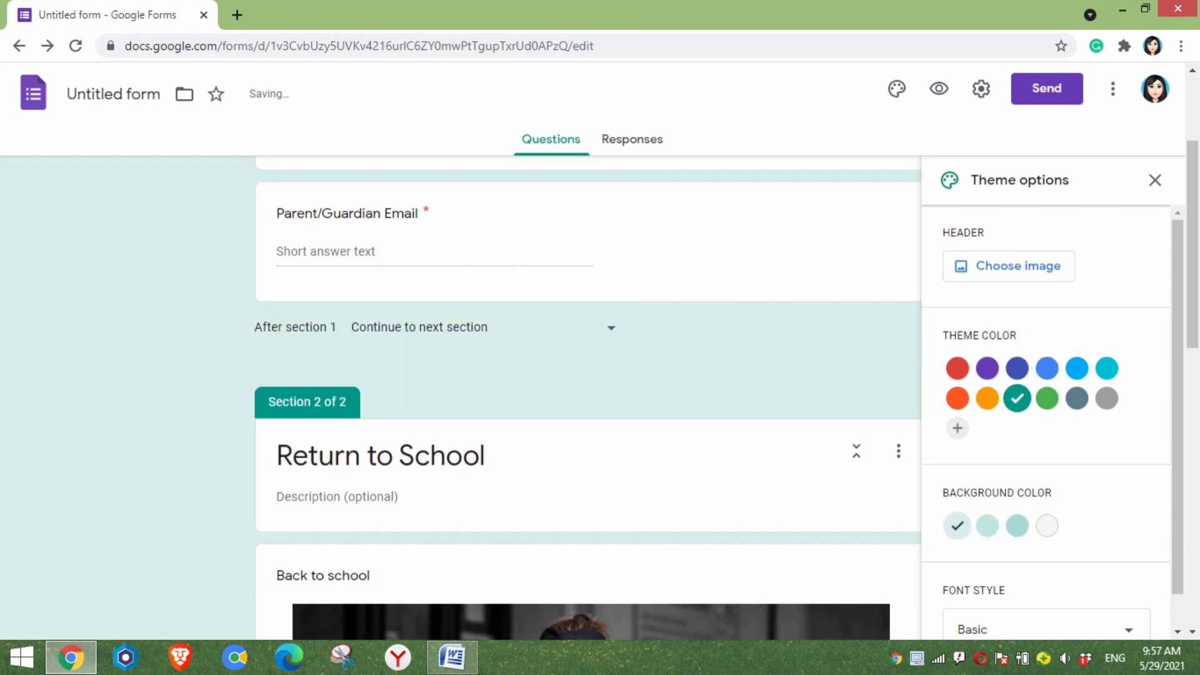
{"action": "left_click", "coordinate": [1047, 398]}
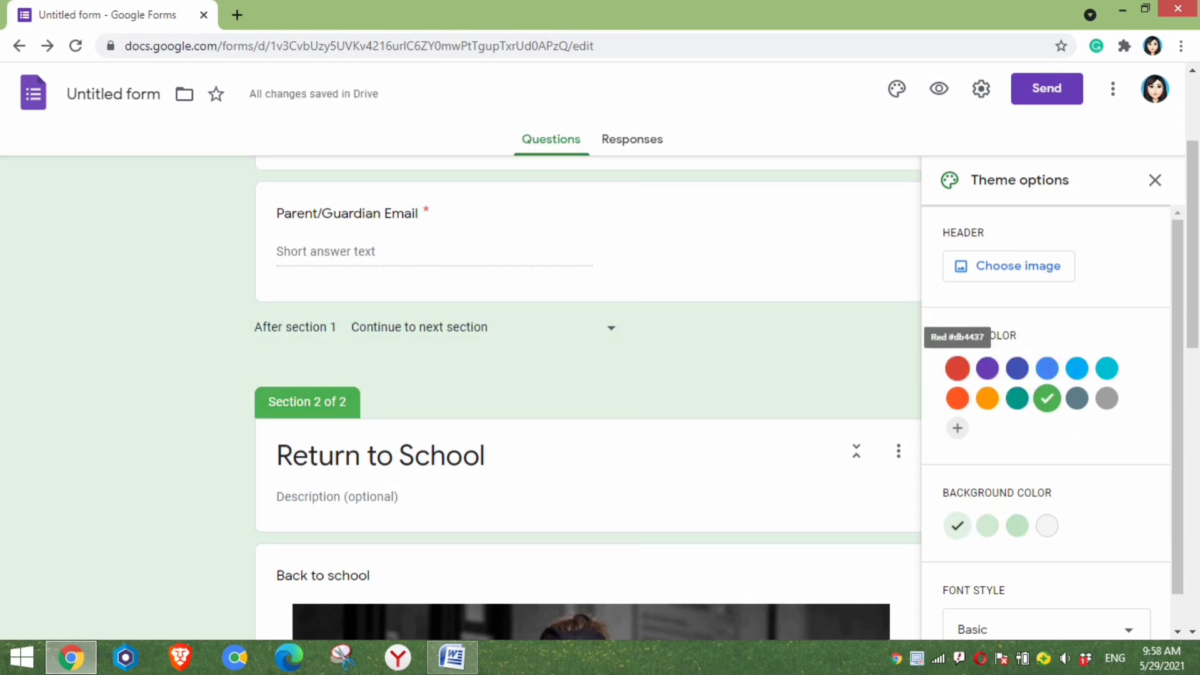
{"action": "left_click", "coordinate": [956, 369]}
{"action": "left_click", "coordinate": [1046, 398]}
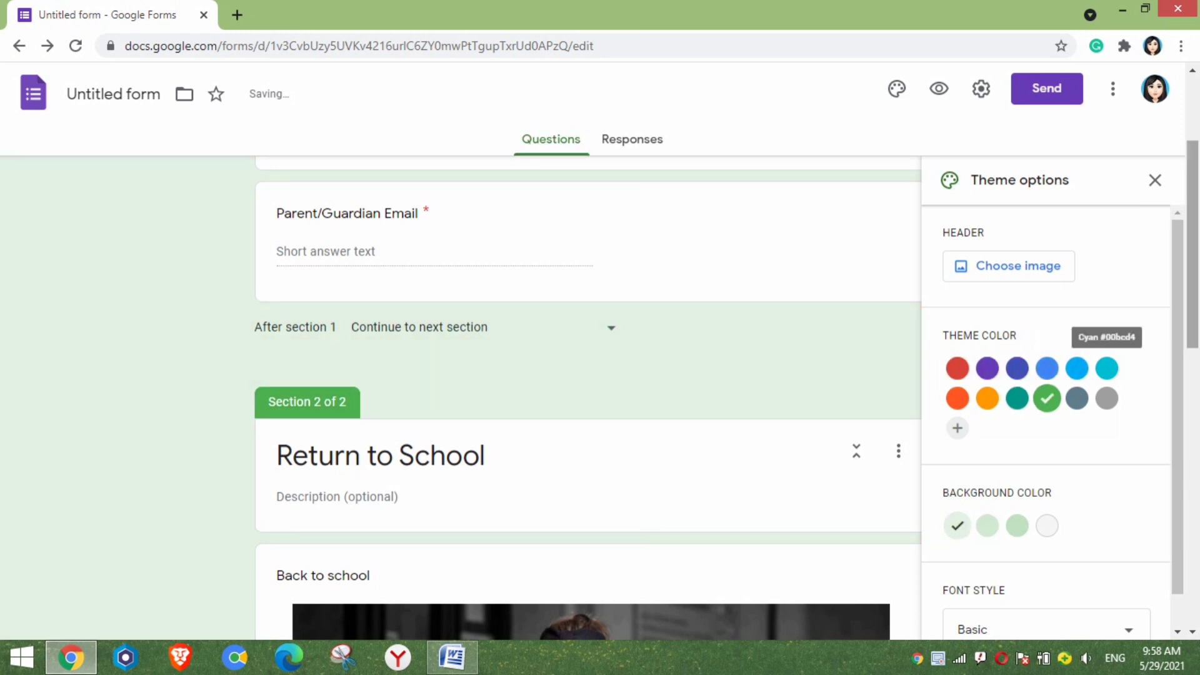
Step: Set the form theme's font style to Playful
{"action": "scroll", "coordinate": [1045, 425], "scroll_direction": "down", "scroll_amount": 1}
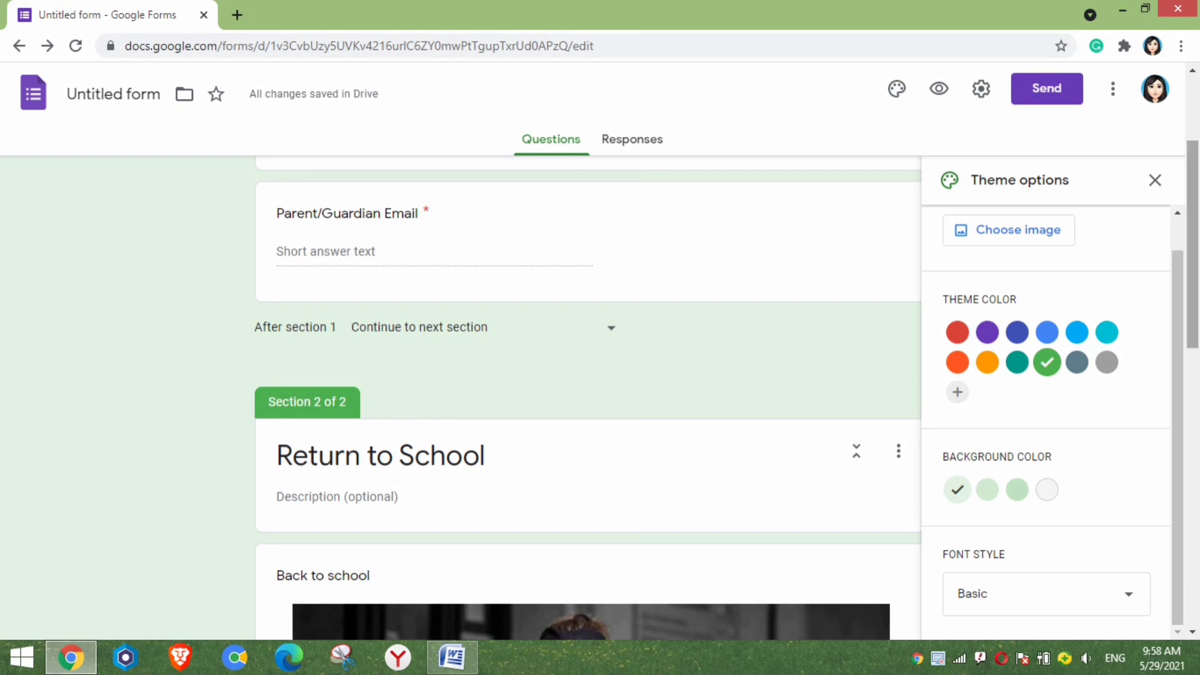
{"action": "scroll", "coordinate": [587, 400], "scroll_direction": "up", "scroll_amount": 3}
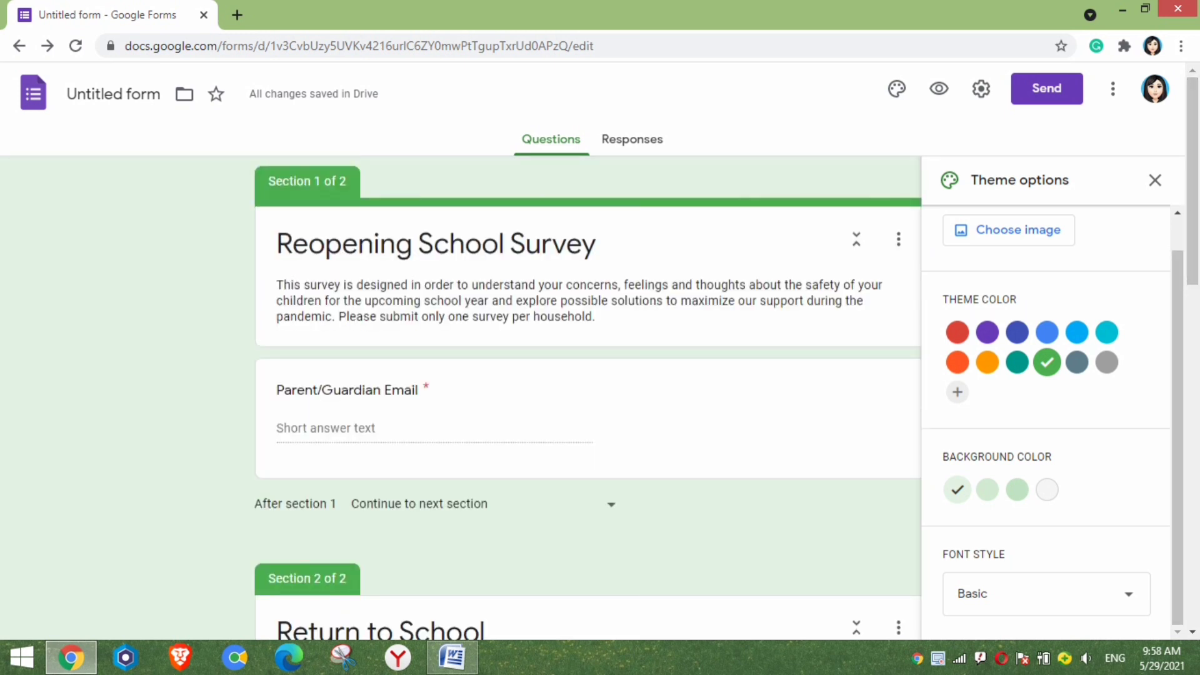
{"action": "left_click", "coordinate": [1128, 595]}
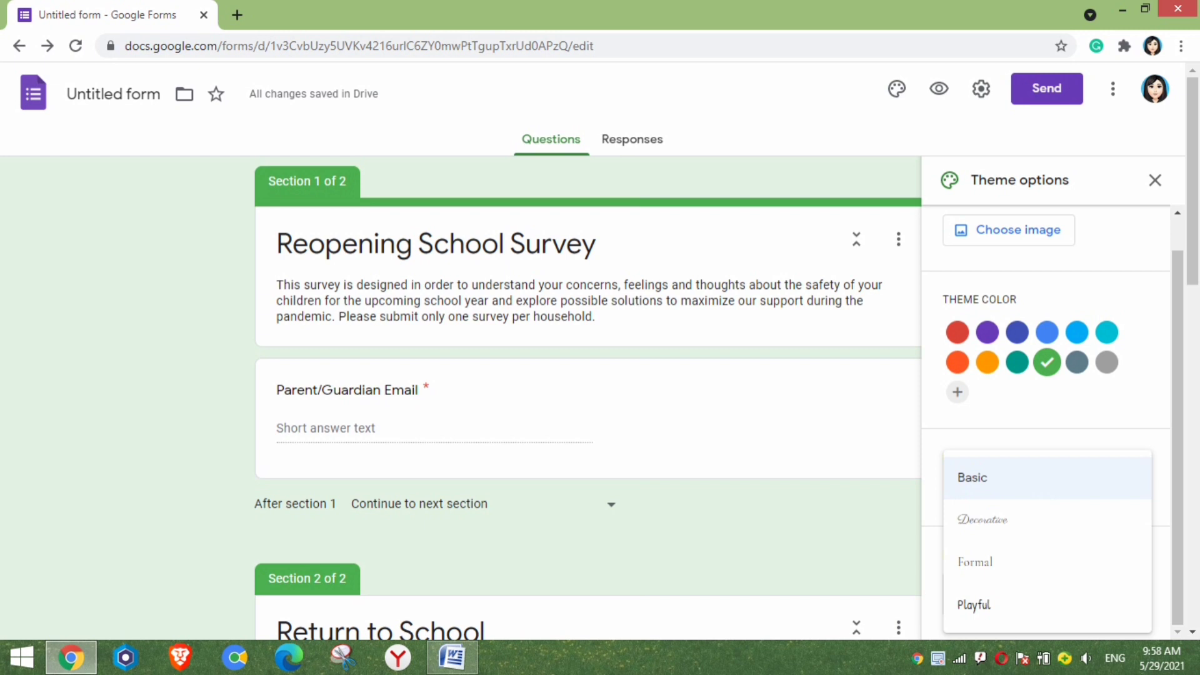
{"action": "left_click", "coordinate": [974, 604]}
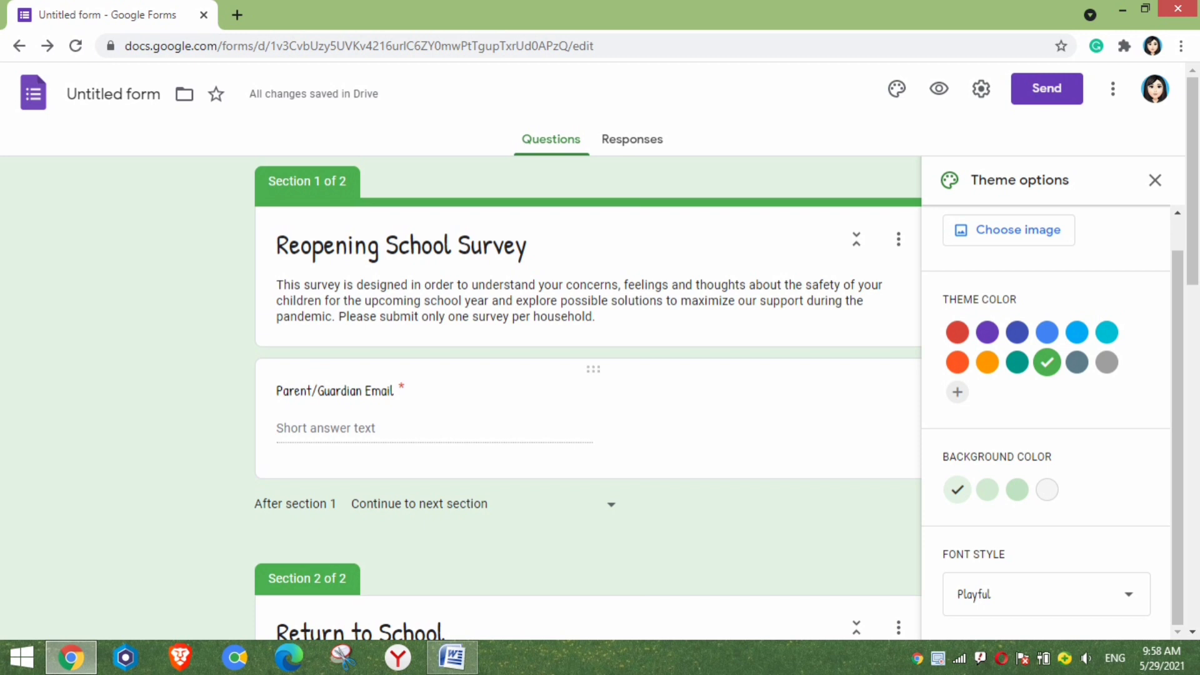
Step: In the form settings, enable collecting emails with response receipts if the respondent requests it, and limit the form to 1 response
{"action": "left_click", "coordinate": [410, 404]}
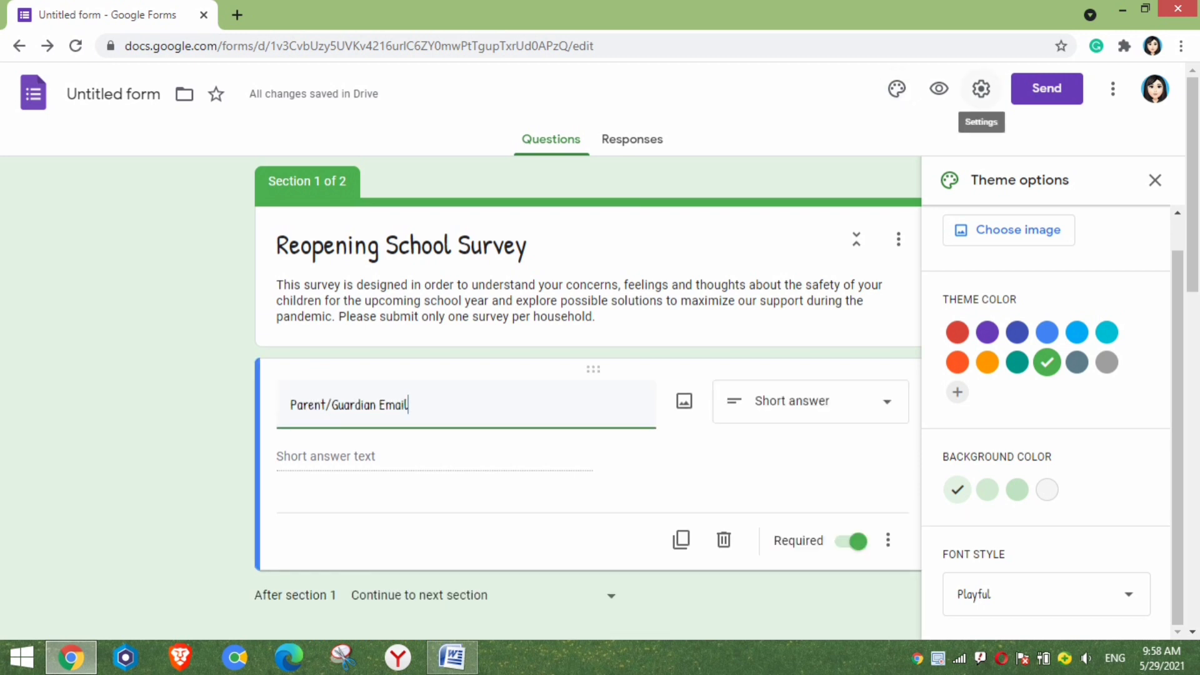
{"action": "left_click", "coordinate": [981, 89]}
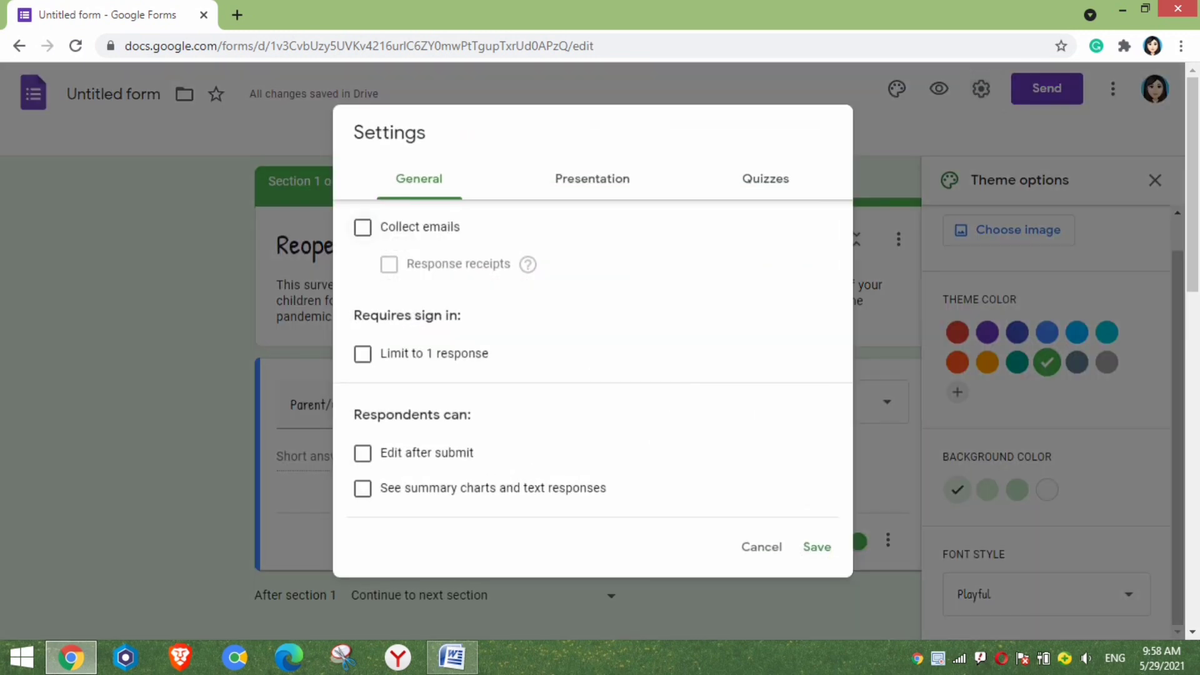
{"action": "left_click", "coordinate": [362, 228]}
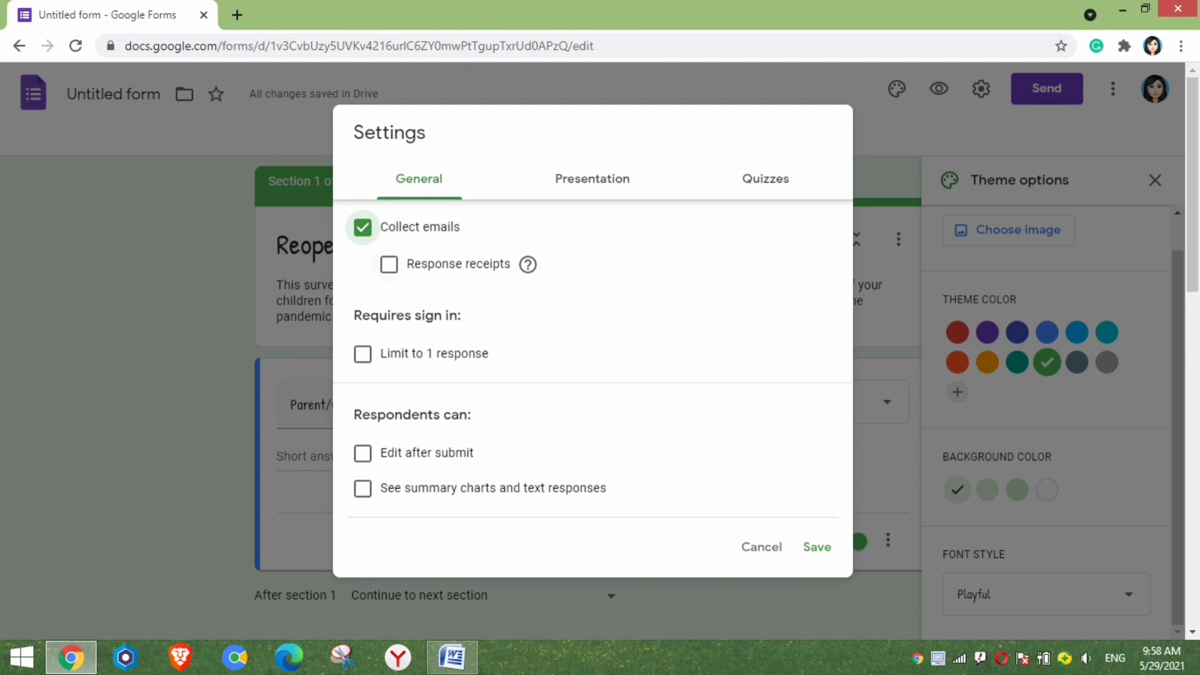
{"action": "left_click", "coordinate": [388, 264]}
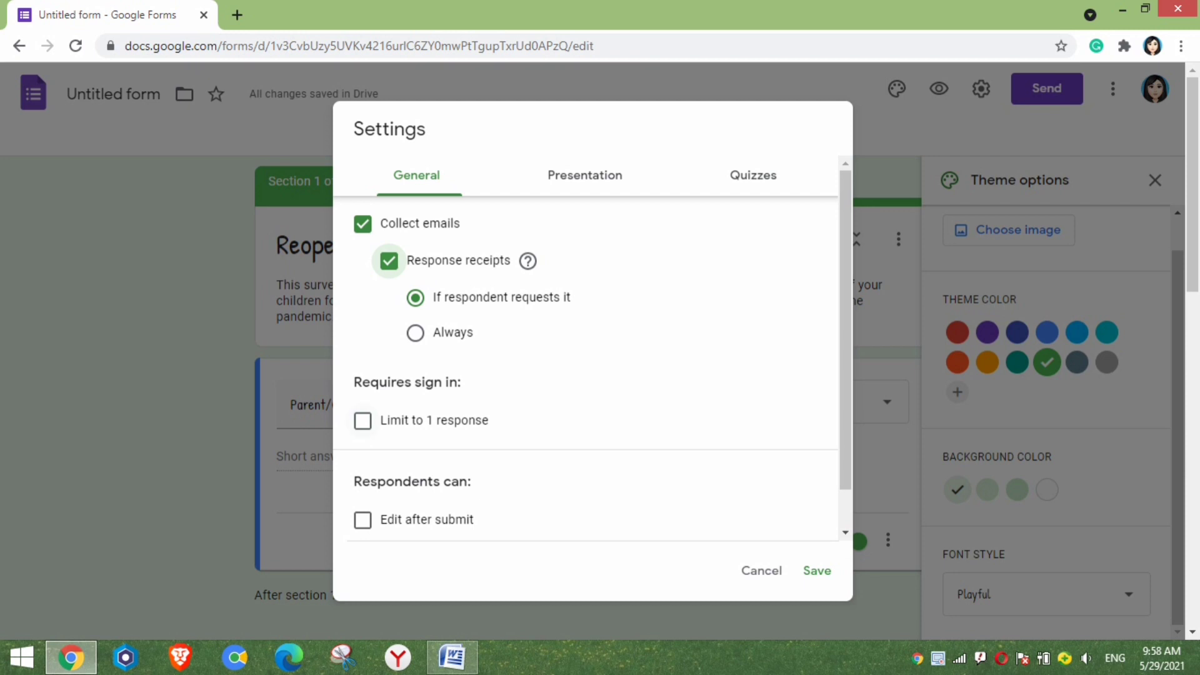
{"action": "left_click", "coordinate": [362, 420]}
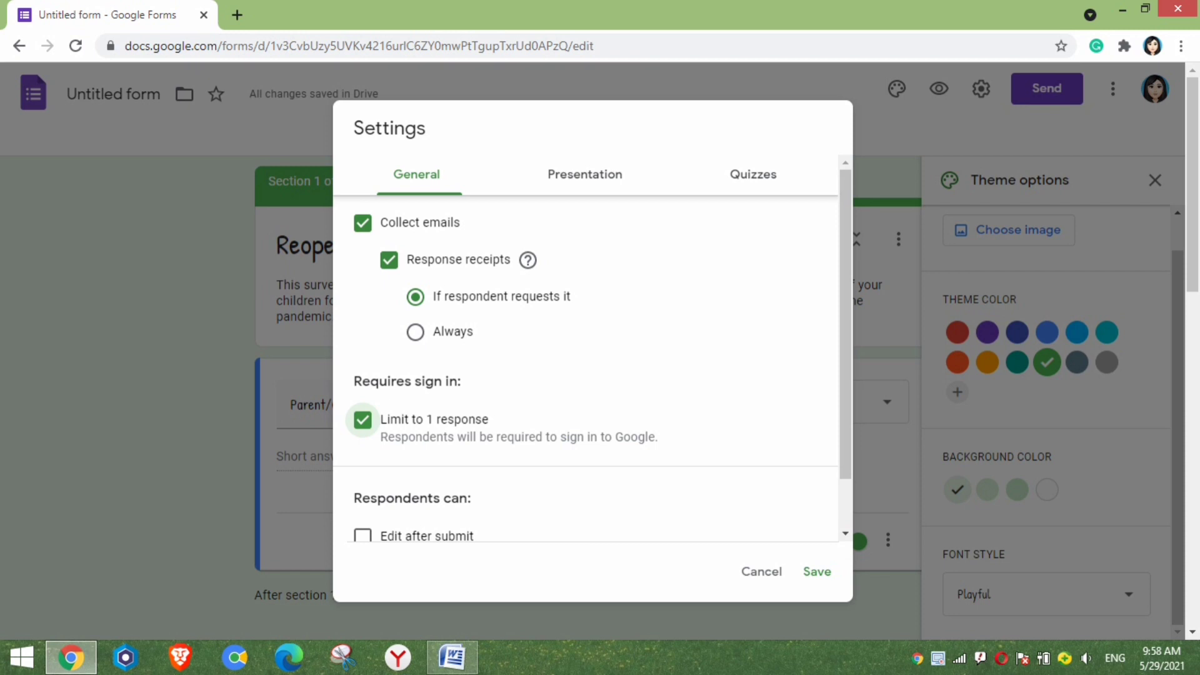
Step: Allow respondents to see summary charts and text responses, save the form settings, and close the theme options
{"action": "scroll", "coordinate": [586, 350], "scroll_direction": "down", "scroll_amount": 1}
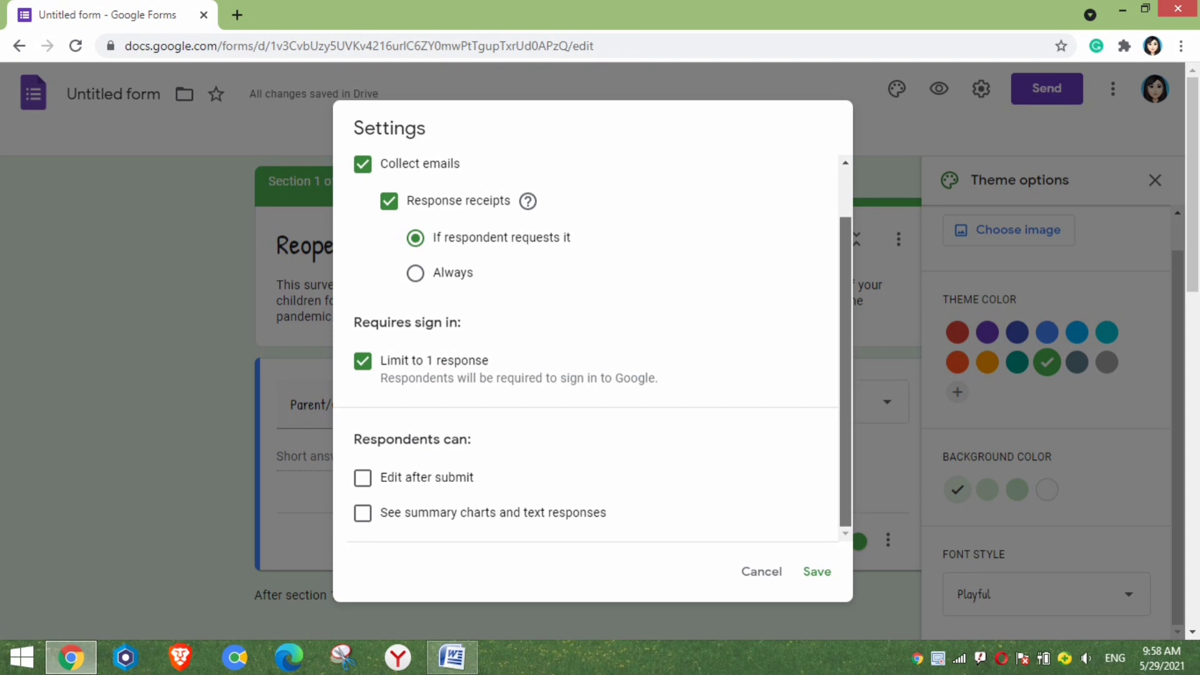
{"action": "scroll", "coordinate": [585, 350], "scroll_direction": "up", "scroll_amount": 1}
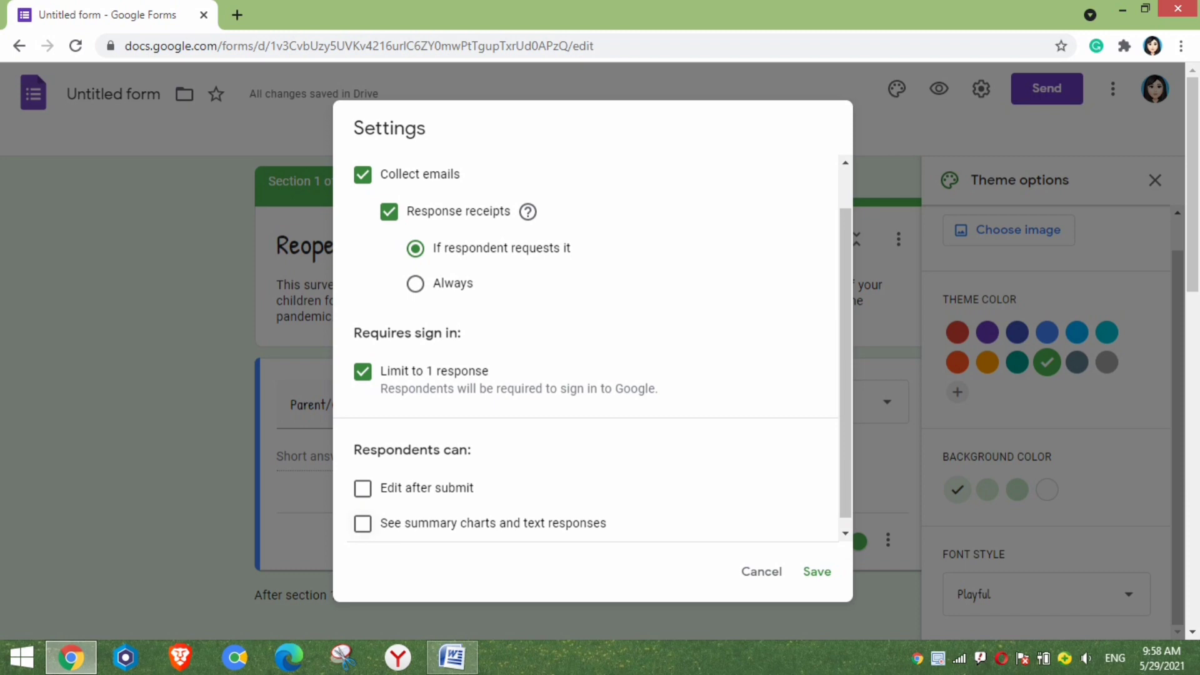
{"action": "left_click", "coordinate": [363, 523]}
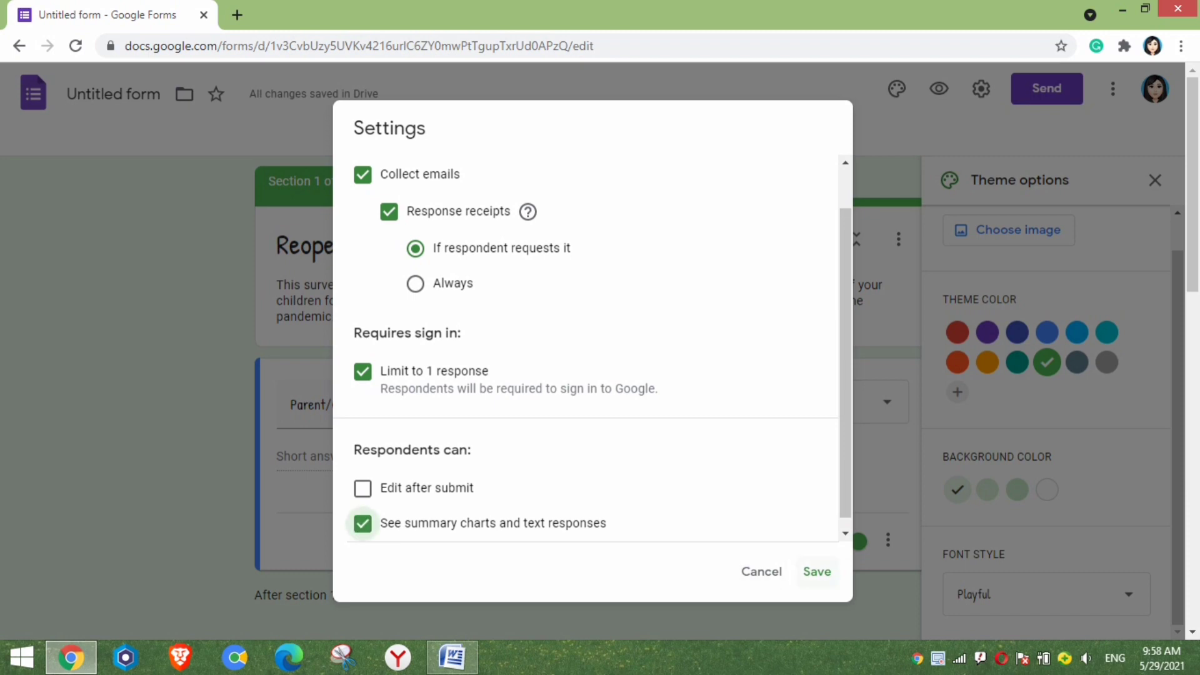
{"action": "left_click", "coordinate": [816, 571]}
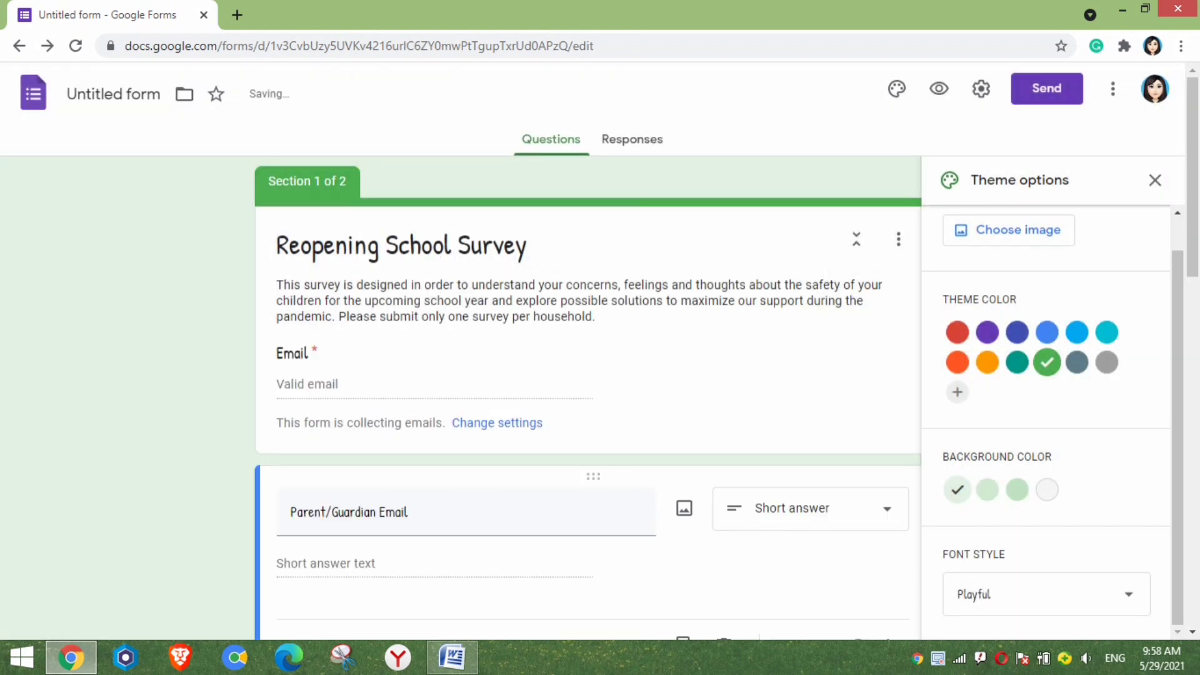
{"action": "left_click", "coordinate": [1155, 180]}
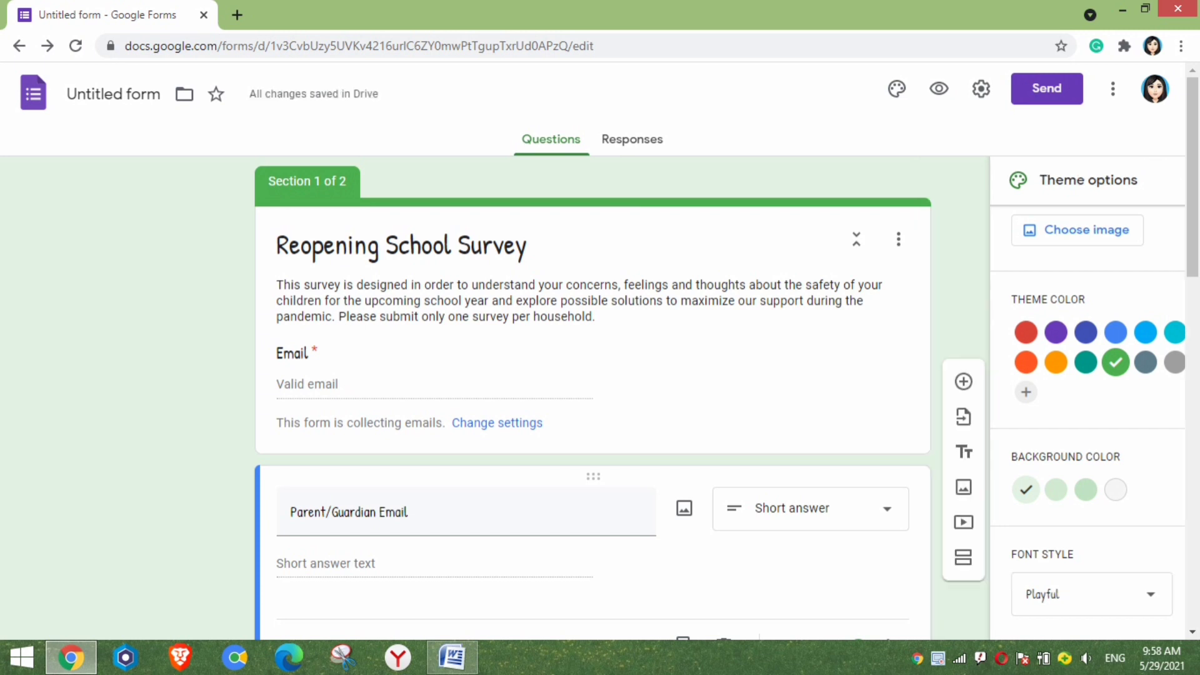
Step: Check the form's responses page and review all questions and sections of the finished survey
{"action": "left_click", "coordinate": [632, 140]}
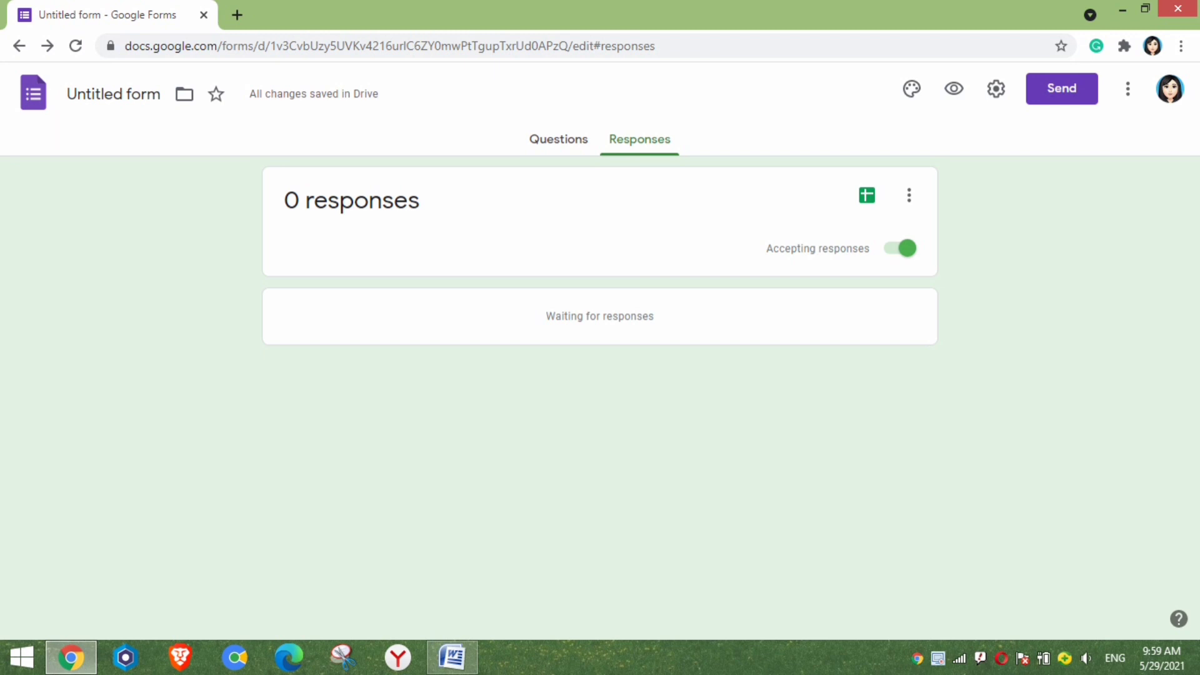
{"action": "left_click", "coordinate": [558, 139]}
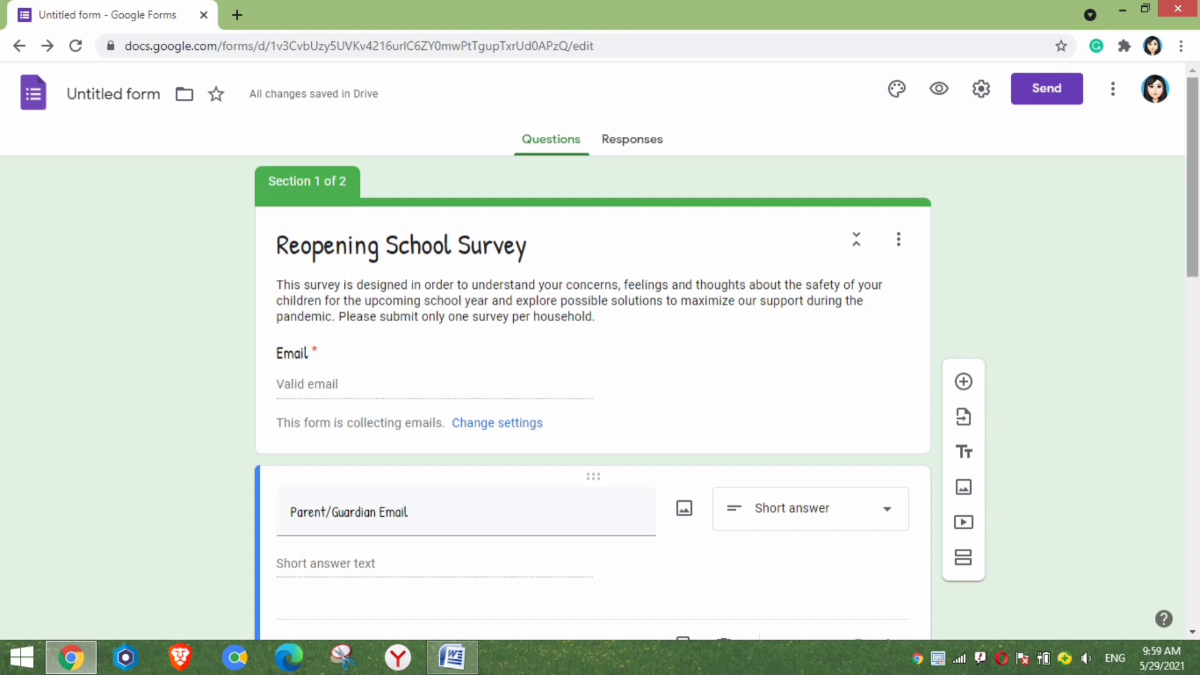
{"action": "left_click_drag", "start_coordinate": [1192, 177], "coordinate": [1192, 325]}
{"action": "scroll", "coordinate": [592, 398], "scroll_direction": "down", "scroll_amount": 10}
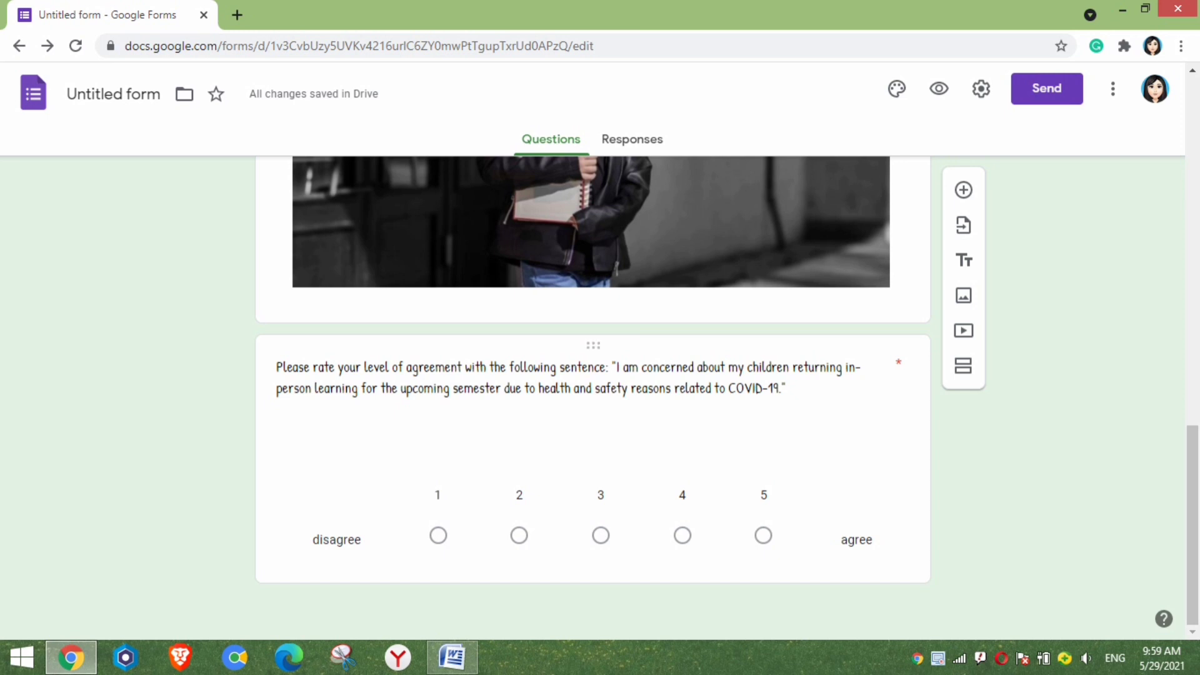
{"action": "scroll", "coordinate": [593, 397], "scroll_direction": "up", "scroll_amount": 5}
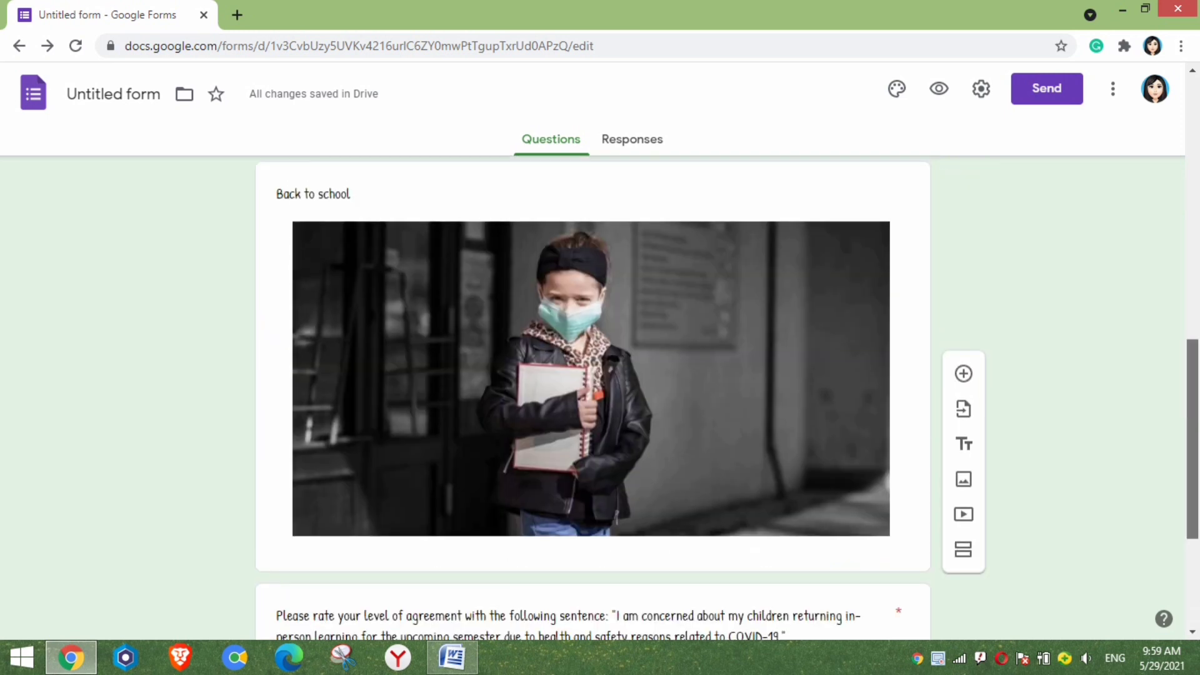
{"action": "scroll", "coordinate": [592, 398], "scroll_direction": "up", "scroll_amount": 9}
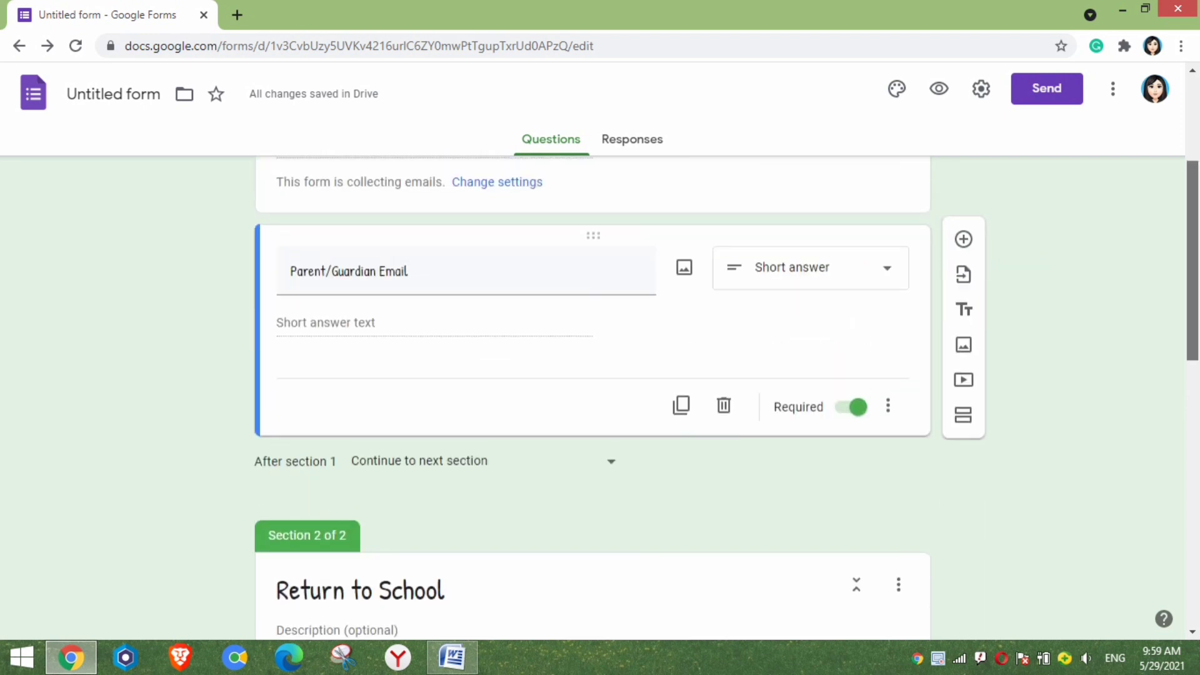
{"action": "scroll", "coordinate": [593, 397], "scroll_direction": "up", "scroll_amount": 2}
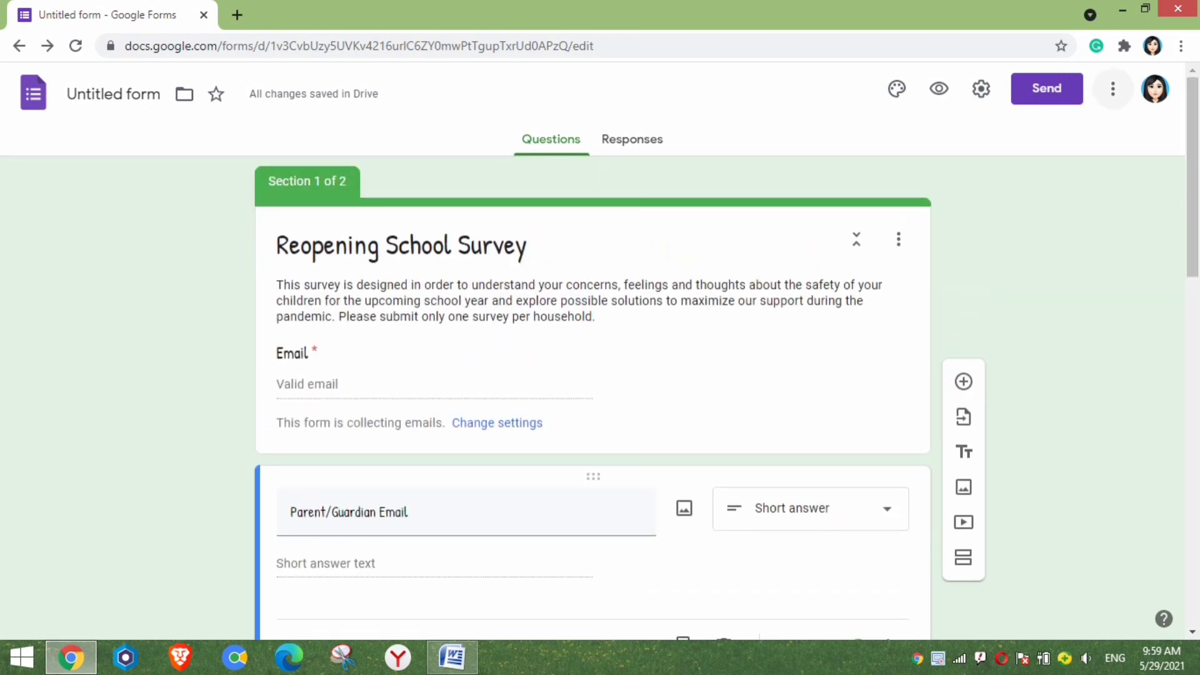
Step: Copy the survey's full-length shareable link from the send options and close the dialog
{"action": "left_click", "coordinate": [1046, 88]}
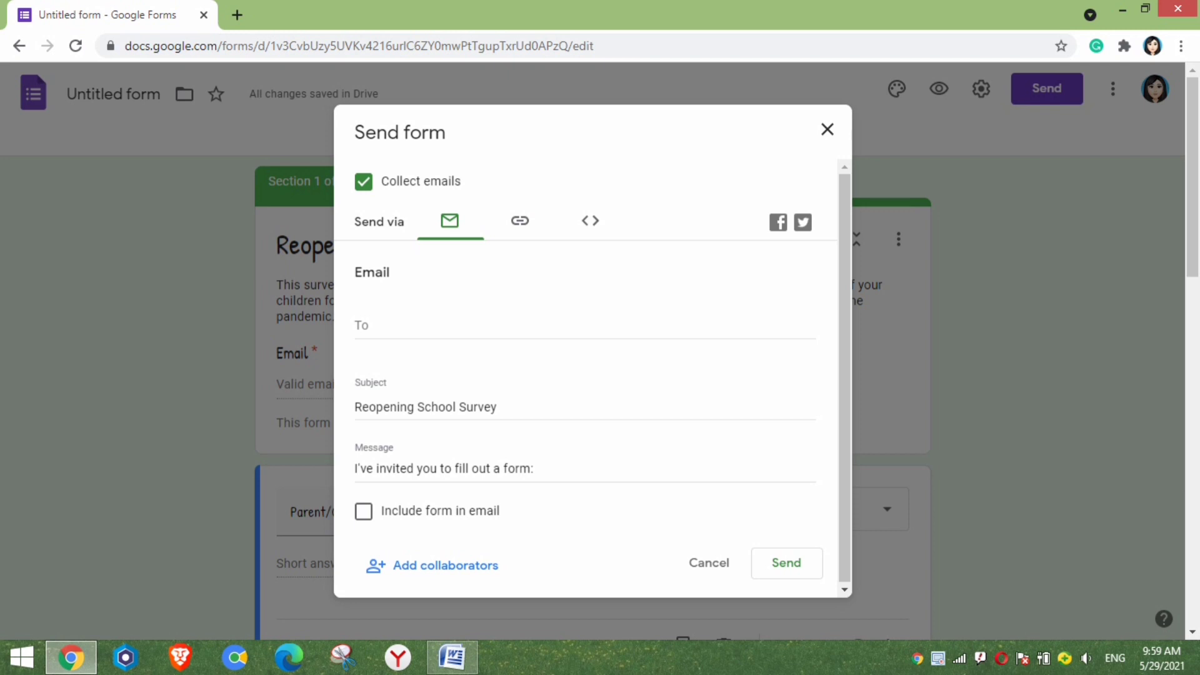
{"action": "left_click", "coordinate": [520, 220]}
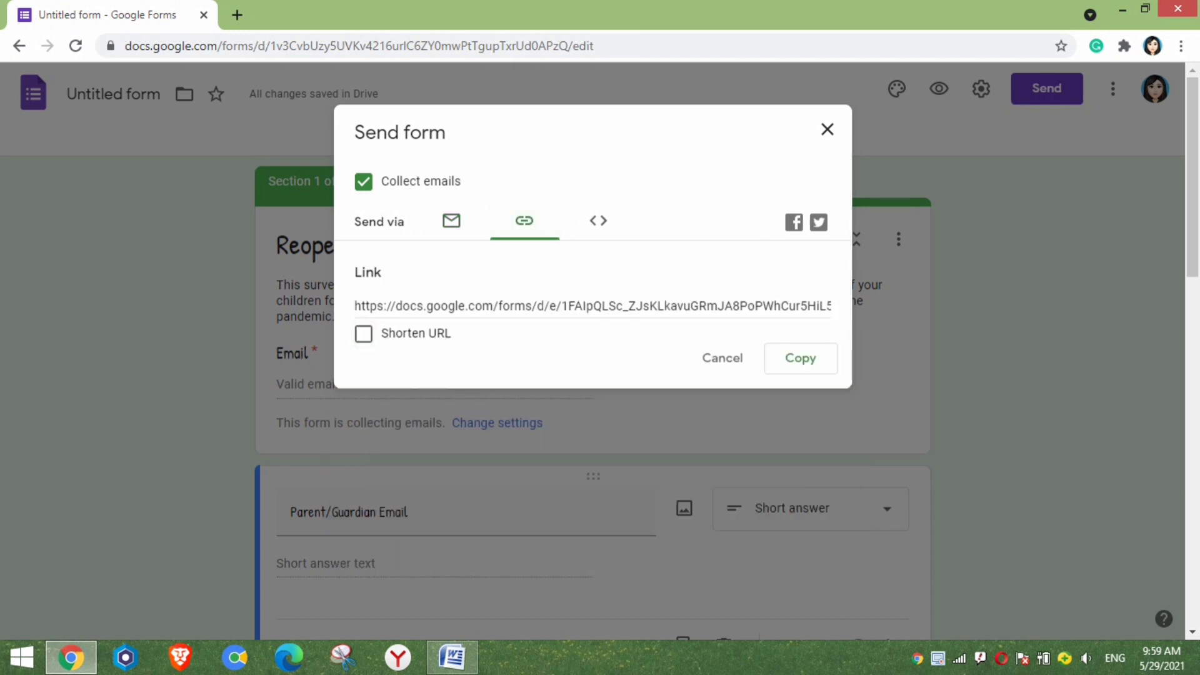
{"action": "left_click", "coordinate": [801, 358]}
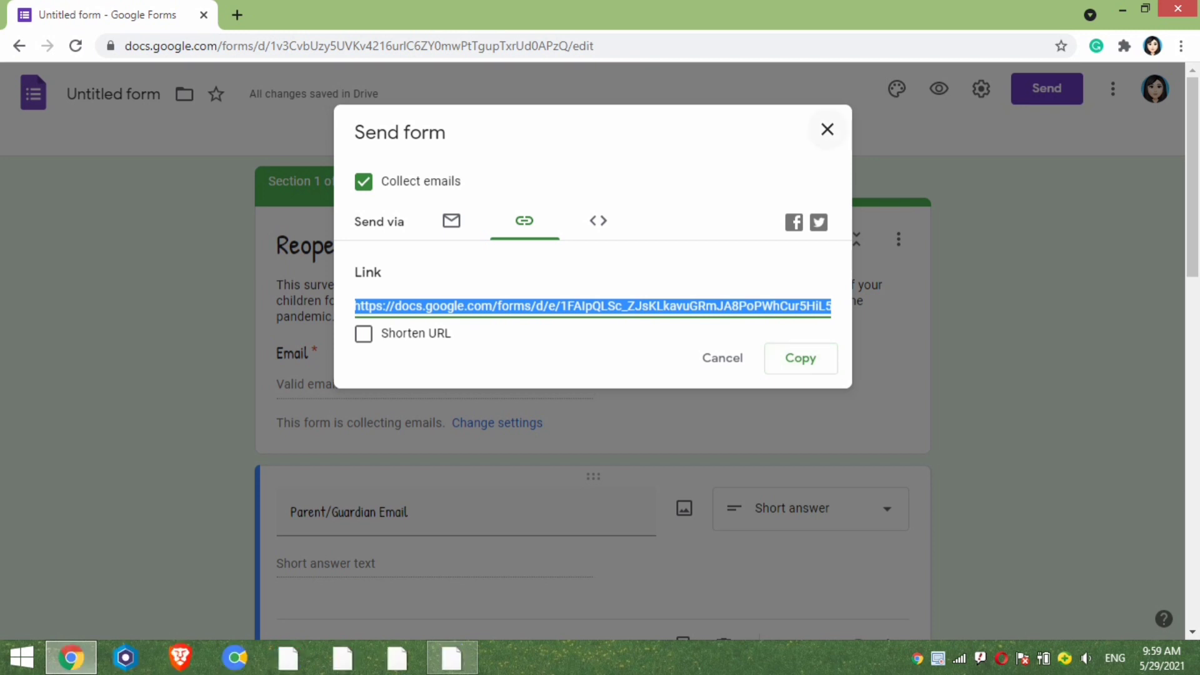
{"action": "left_click", "coordinate": [827, 129]}
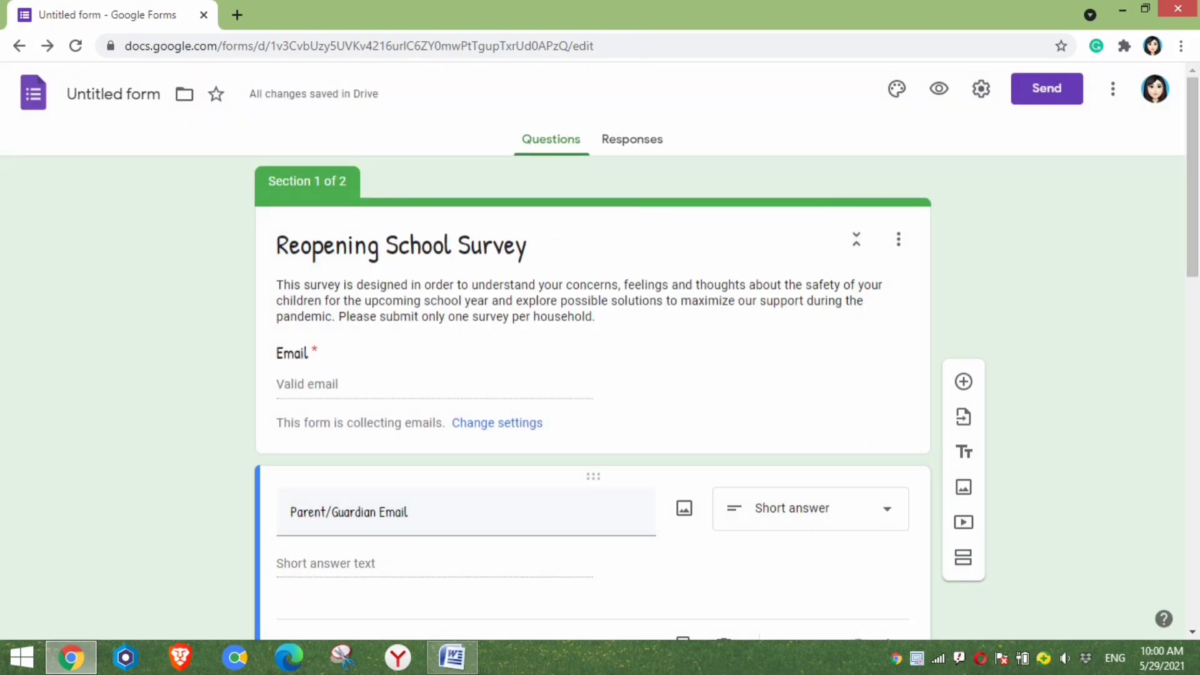